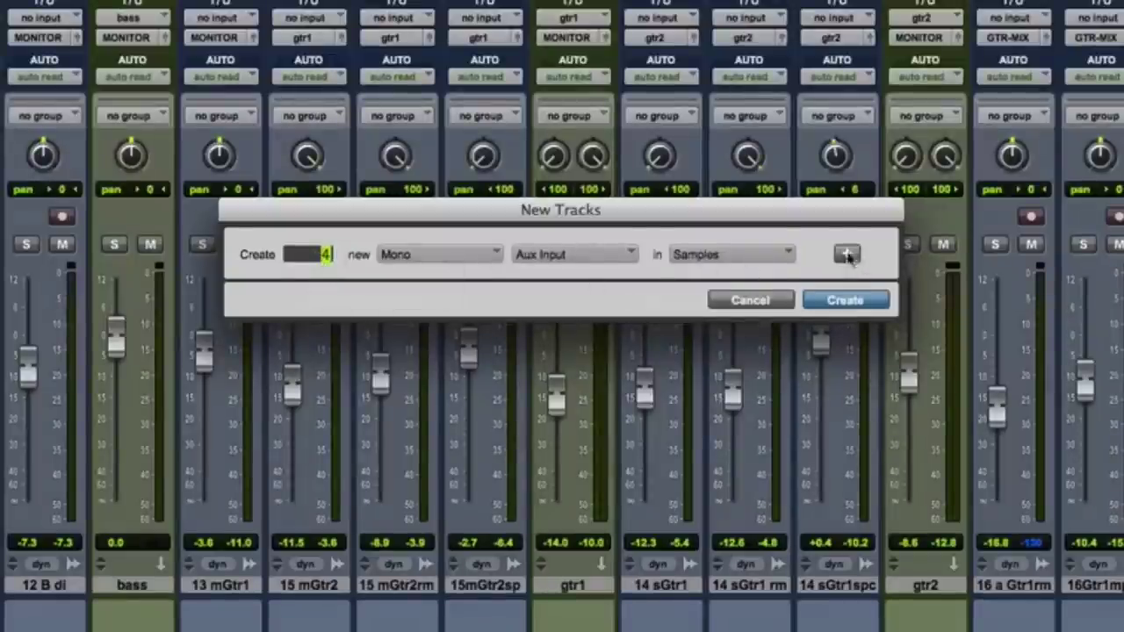
Create 4 mono and 4 stereo Aux Input tracks (Aux 1–8) and colour them pink.
left_click(847, 255)
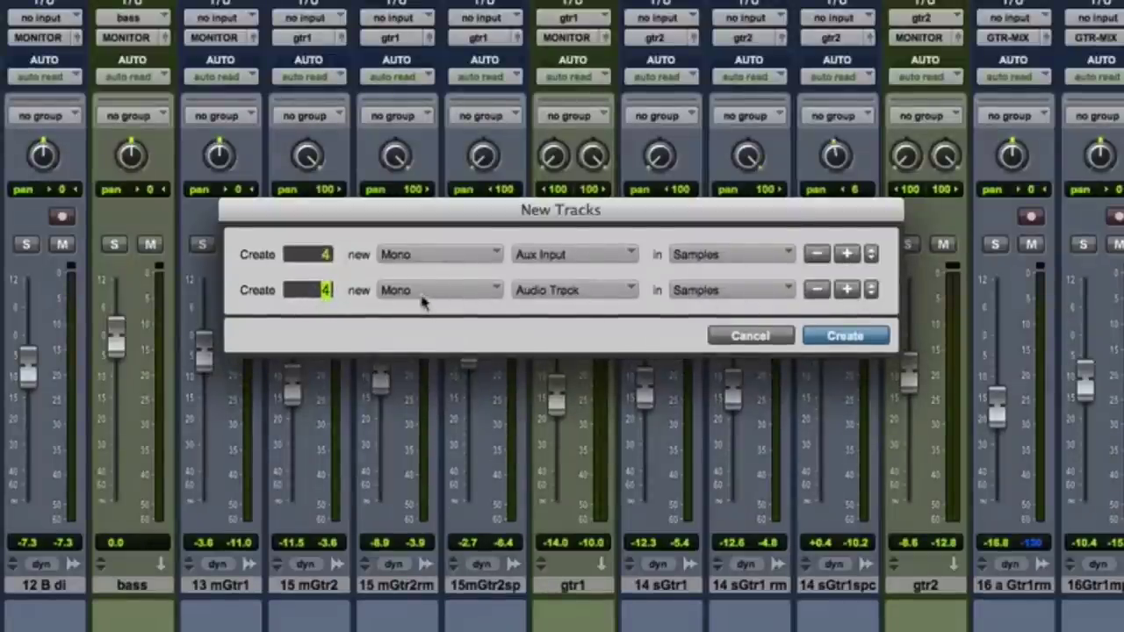
left_click(422, 299)
left_click(452, 317)
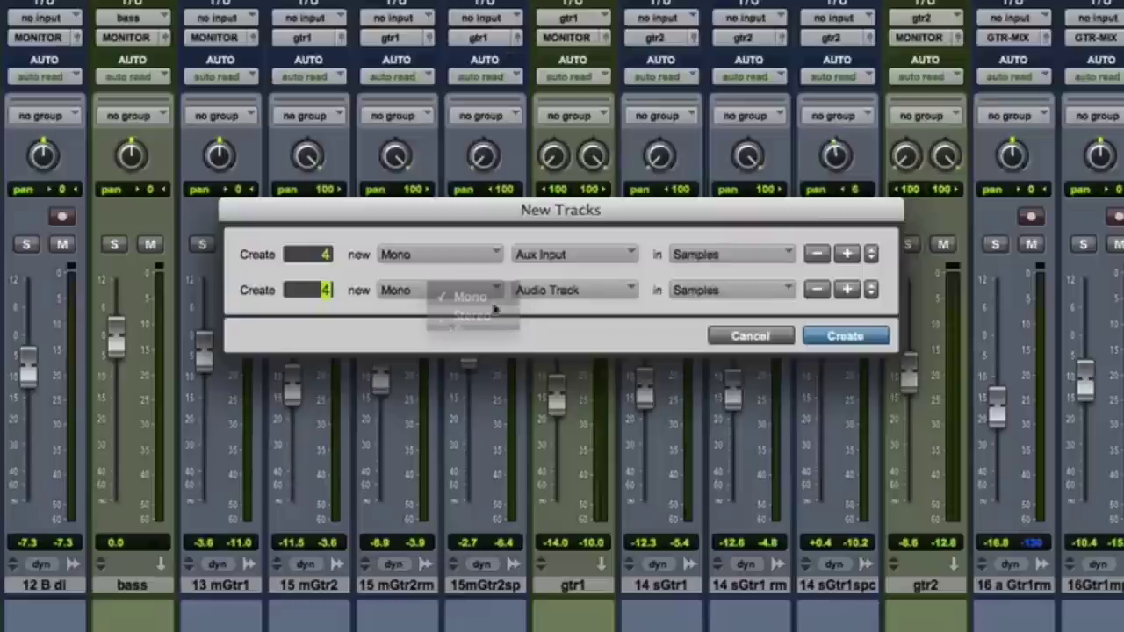
left_click(593, 298)
left_click(625, 314)
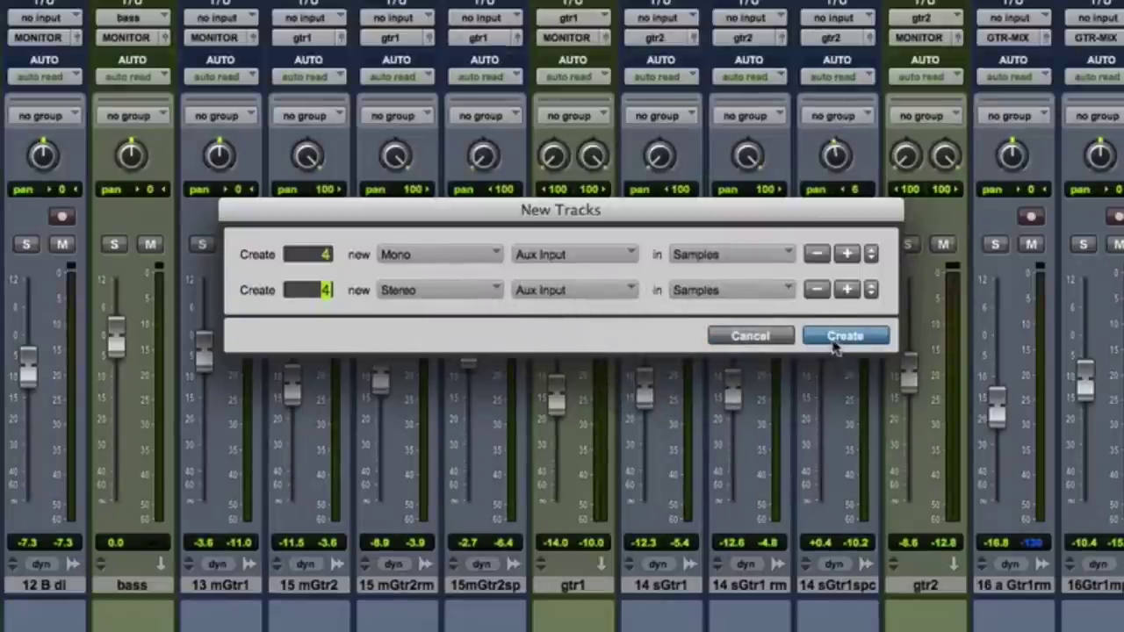
left_click(839, 338)
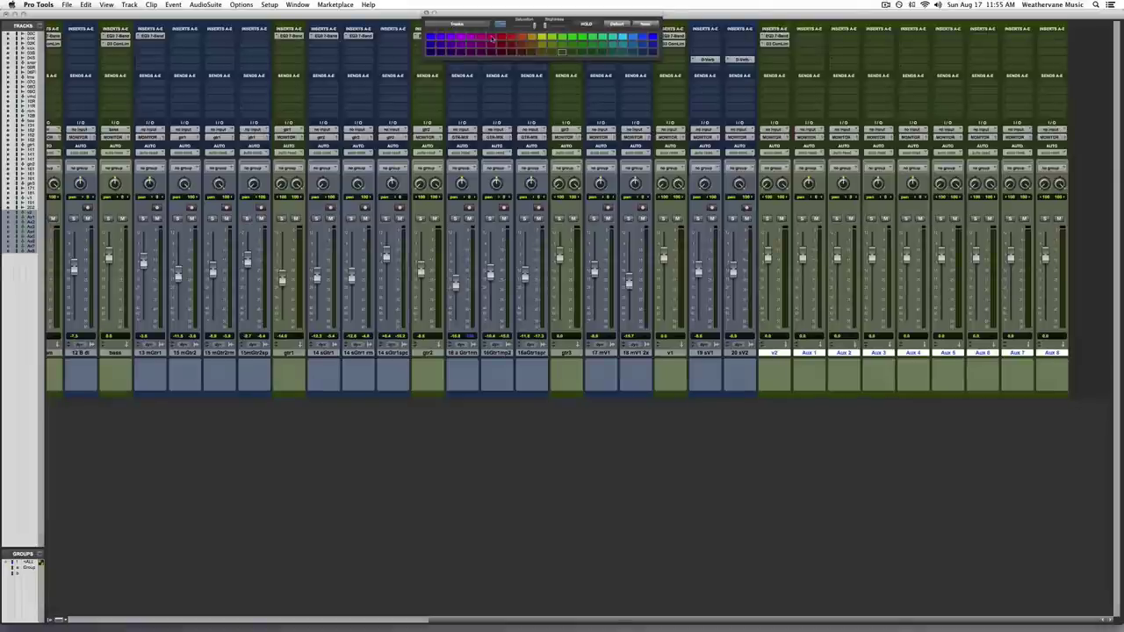
left_click(492, 38)
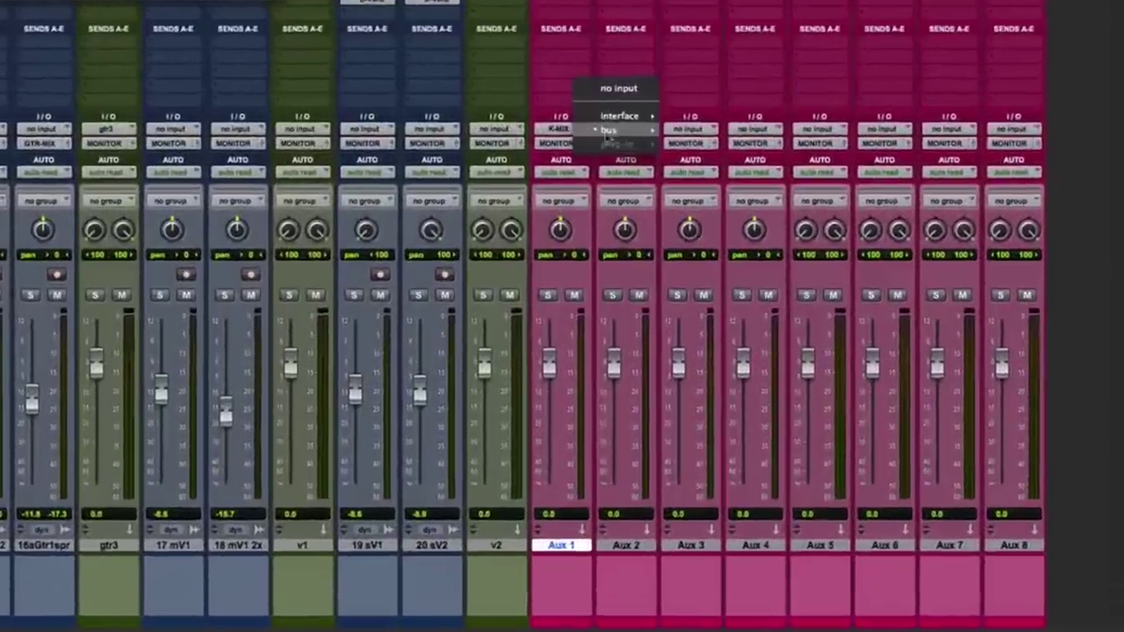
Set Aux 1's input to the K-MIX bus and Aux 2's input to S-MIX.
mouse_move(667, 130)
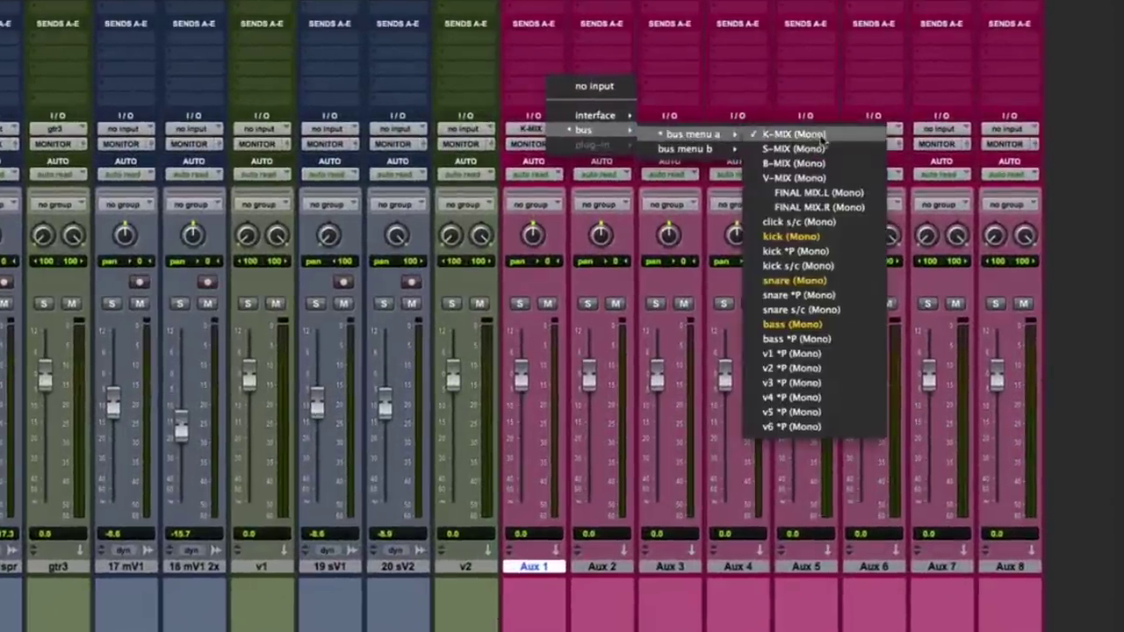
left_click(830, 157)
left_click(612, 132)
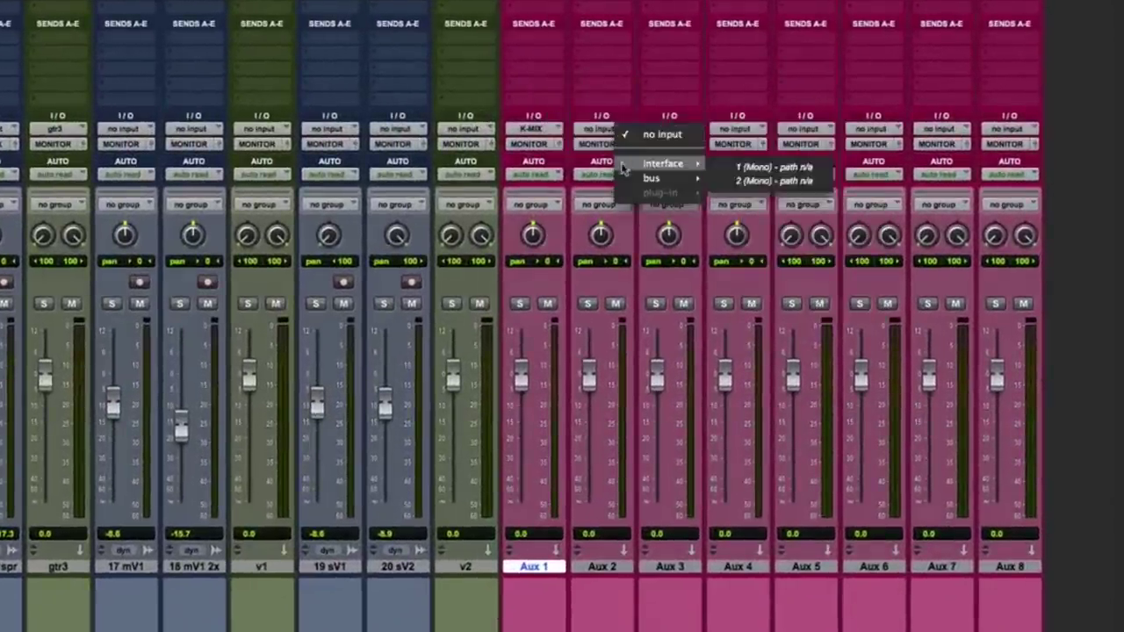
mouse_move(654, 178)
mouse_move(764, 183)
left_click(676, 130)
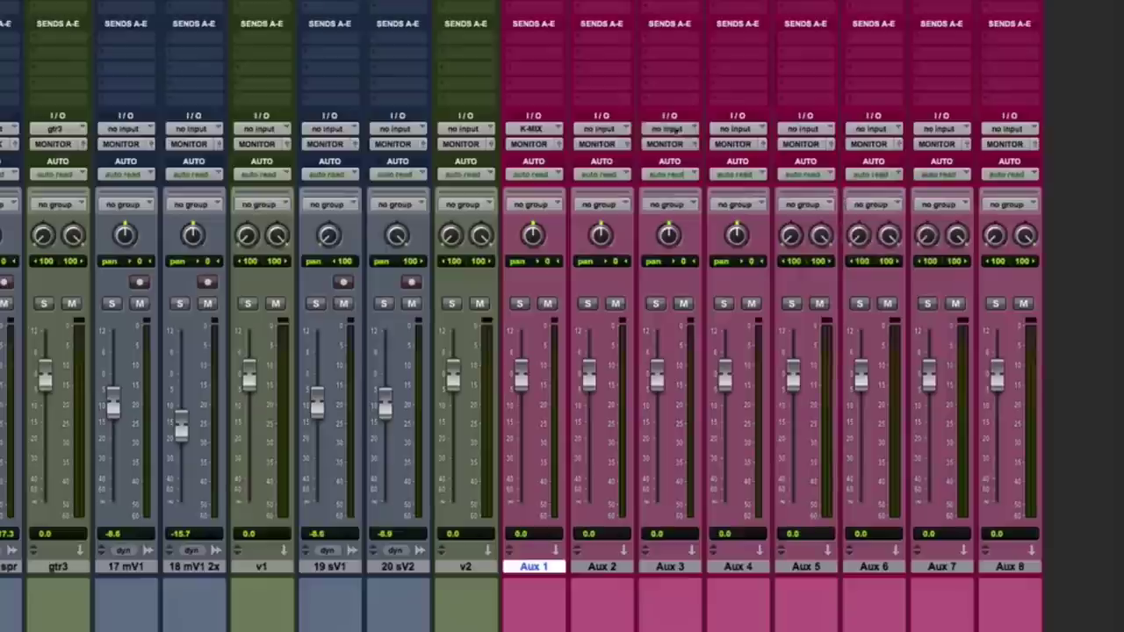
Set Aux 3's input to the B-MIX bus and Aux 4's input to V-MIX.
left_click(684, 132)
mouse_move(710, 179)
mouse_move(790, 183)
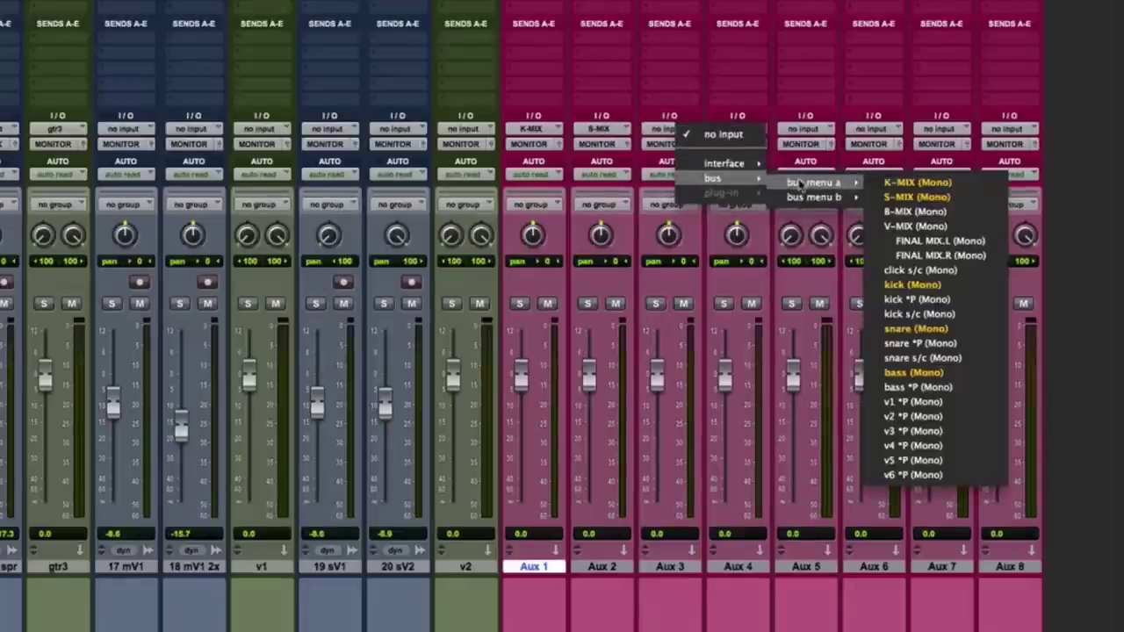
left_click(914, 212)
left_click(738, 130)
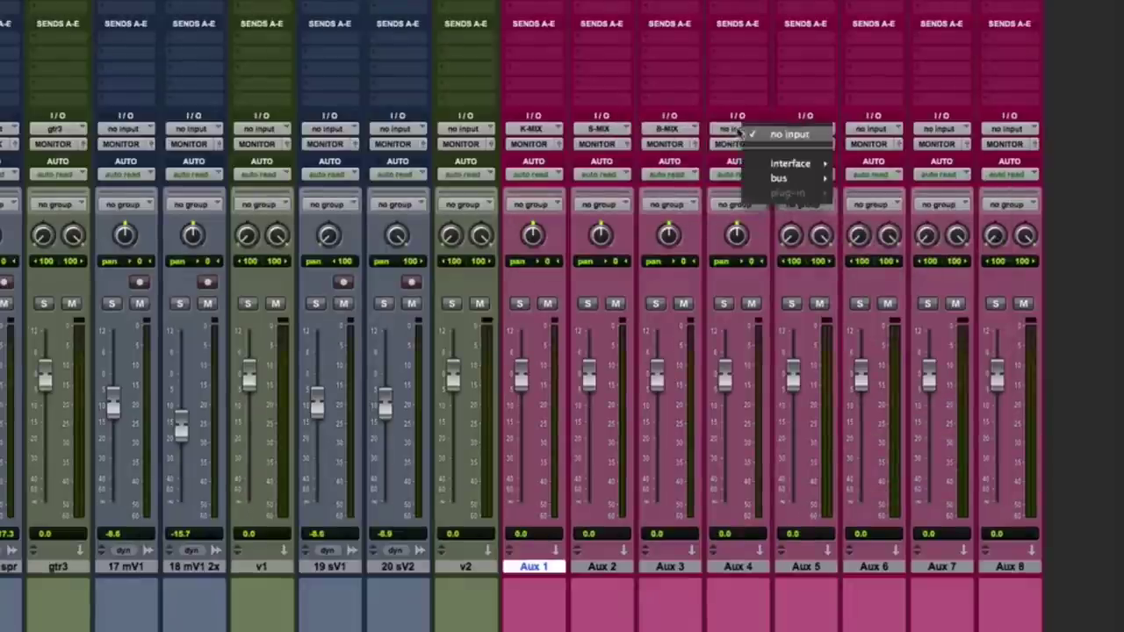
mouse_move(773, 179)
mouse_move(878, 183)
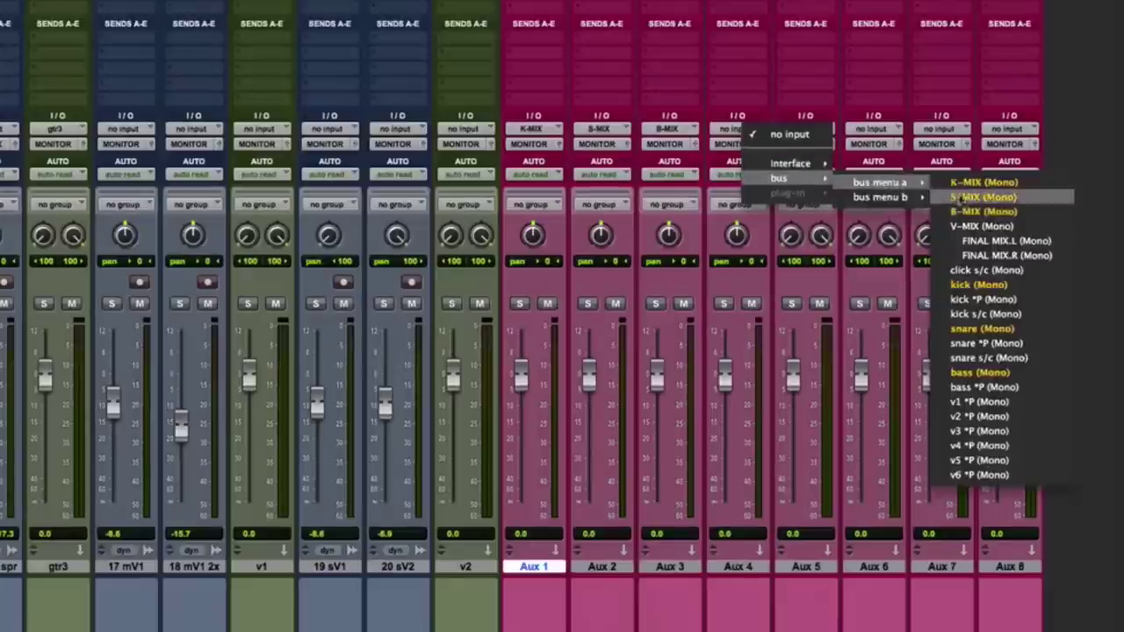
left_click(956, 228)
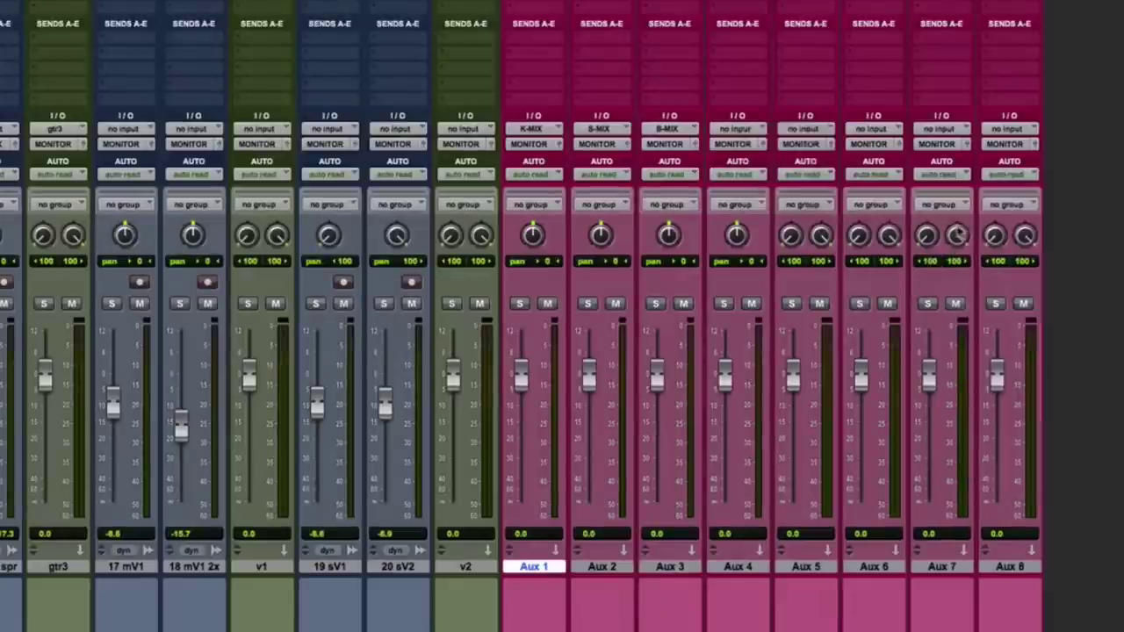
Set Aux 5's input to the DR-MIX bus and Aux 6's input to GTR-MIX.
left_click(802, 129)
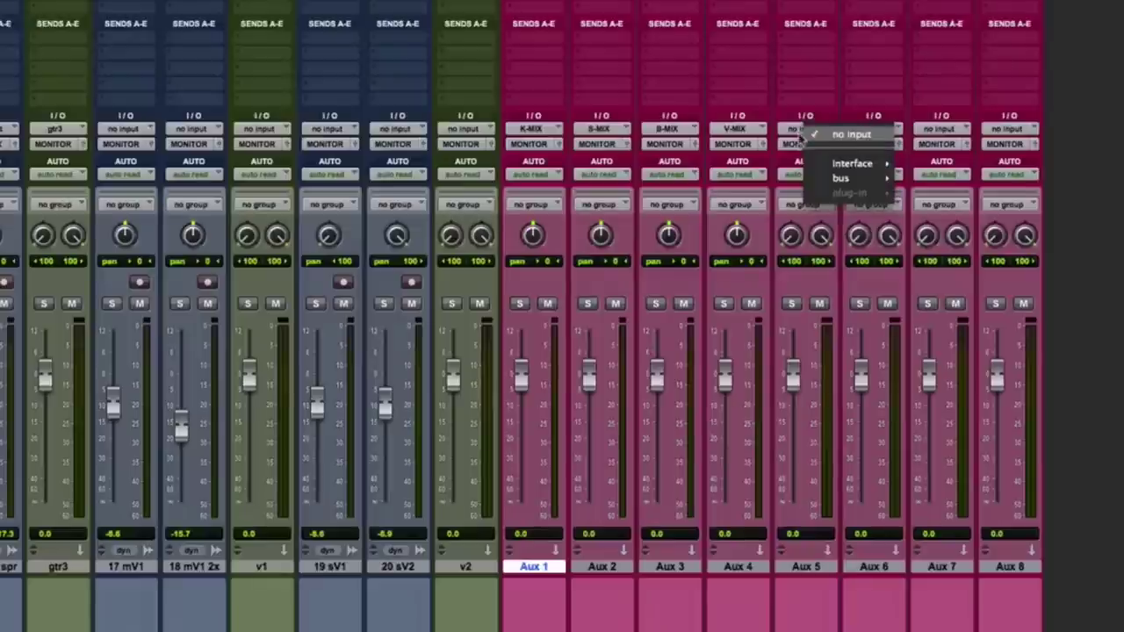
mouse_move(828, 181)
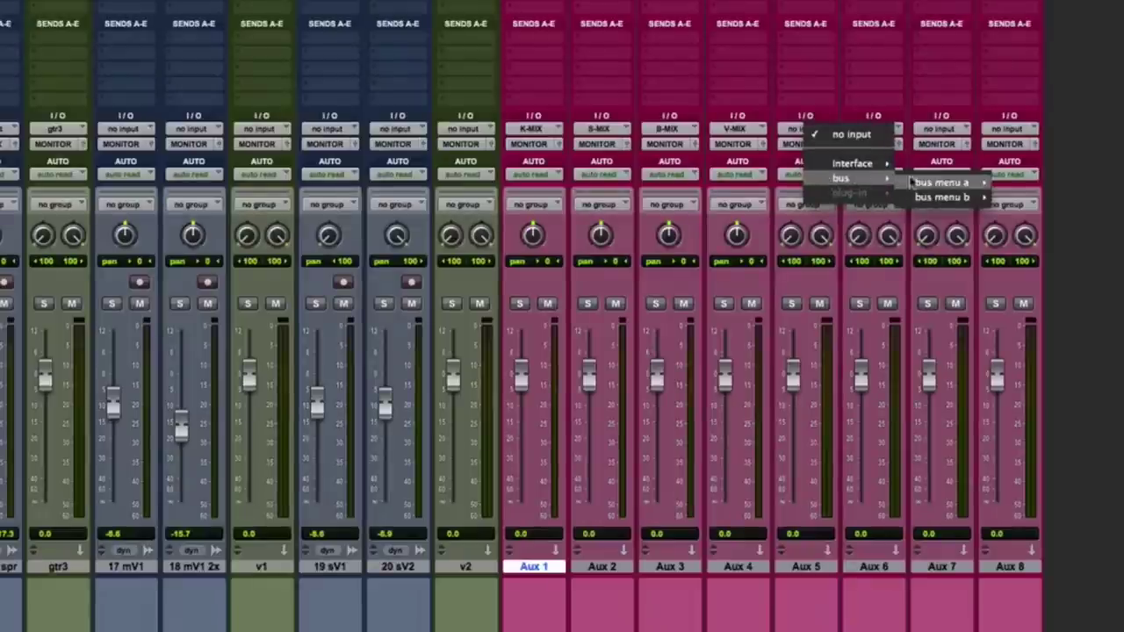
mouse_move(938, 182)
left_click(1032, 174)
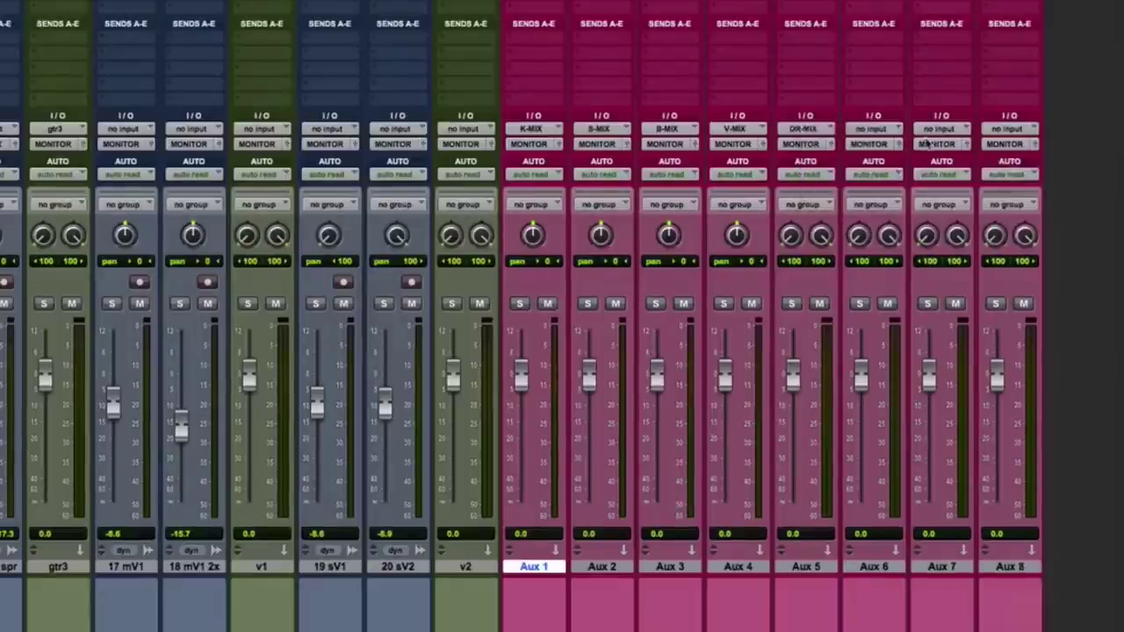
left_click(872, 129)
mouse_move(914, 181)
mouse_move(1017, 183)
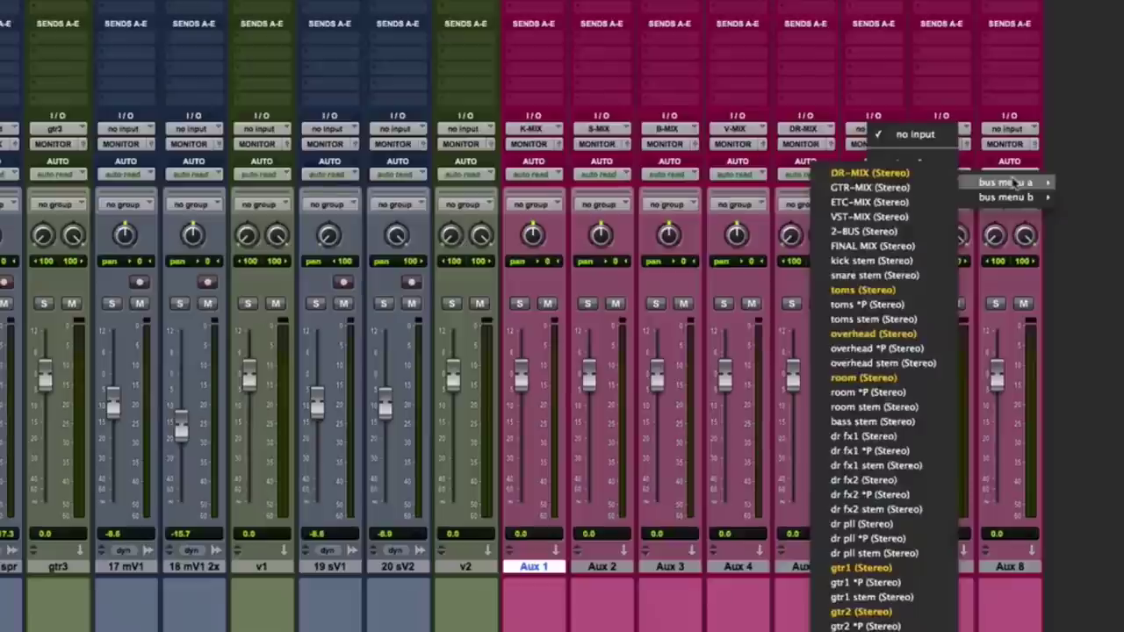
left_click(869, 187)
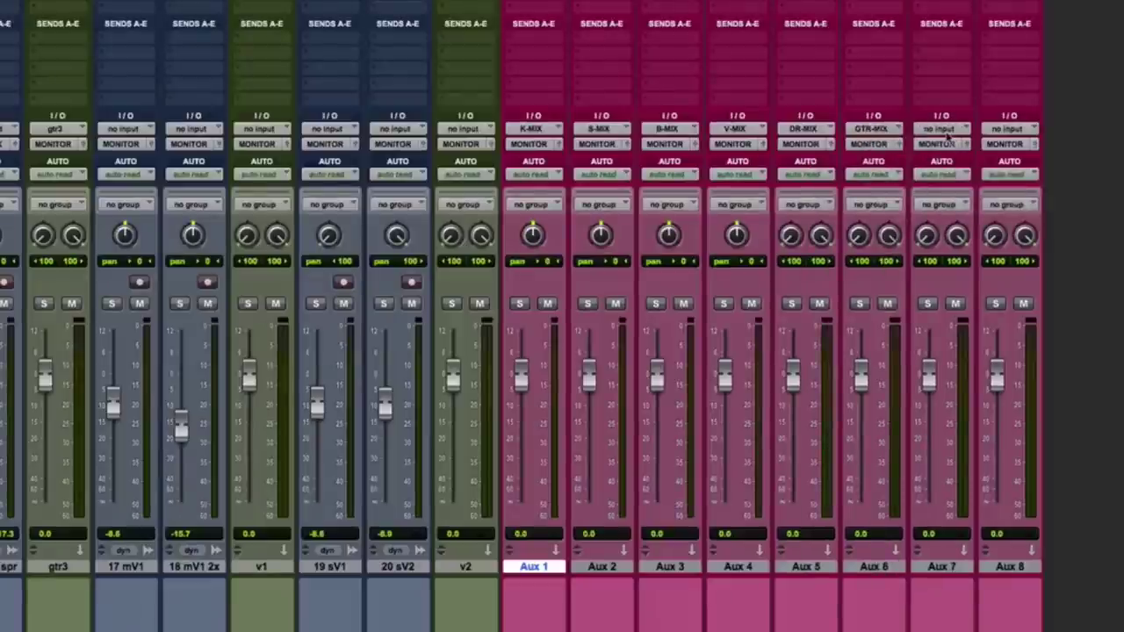
Set Aux 7's input to the VST-MIX bus and Aux 8's input to ETC-MIX.
left_click(947, 130)
mouse_move(972, 179)
mouse_move(1085, 183)
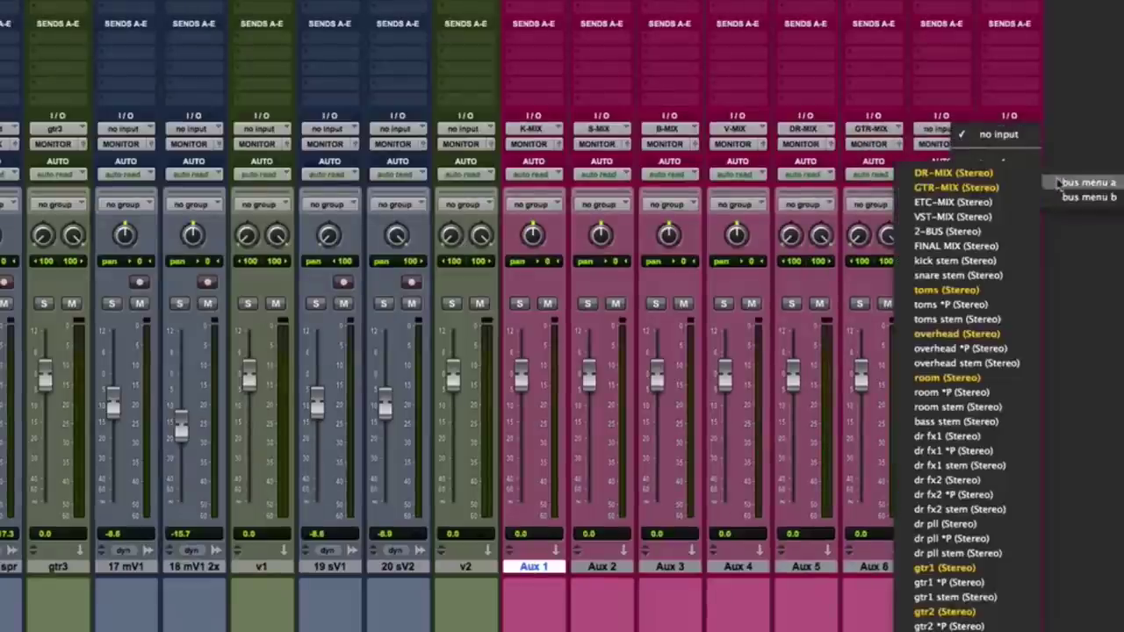
left_click(939, 217)
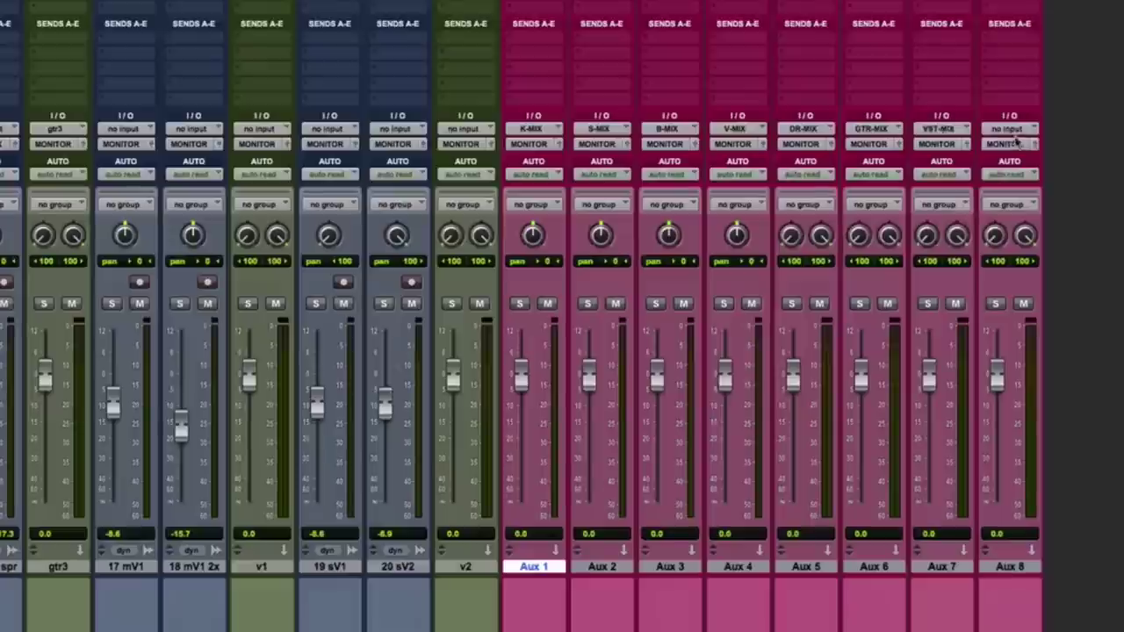
left_click(1034, 130)
mouse_move(975, 182)
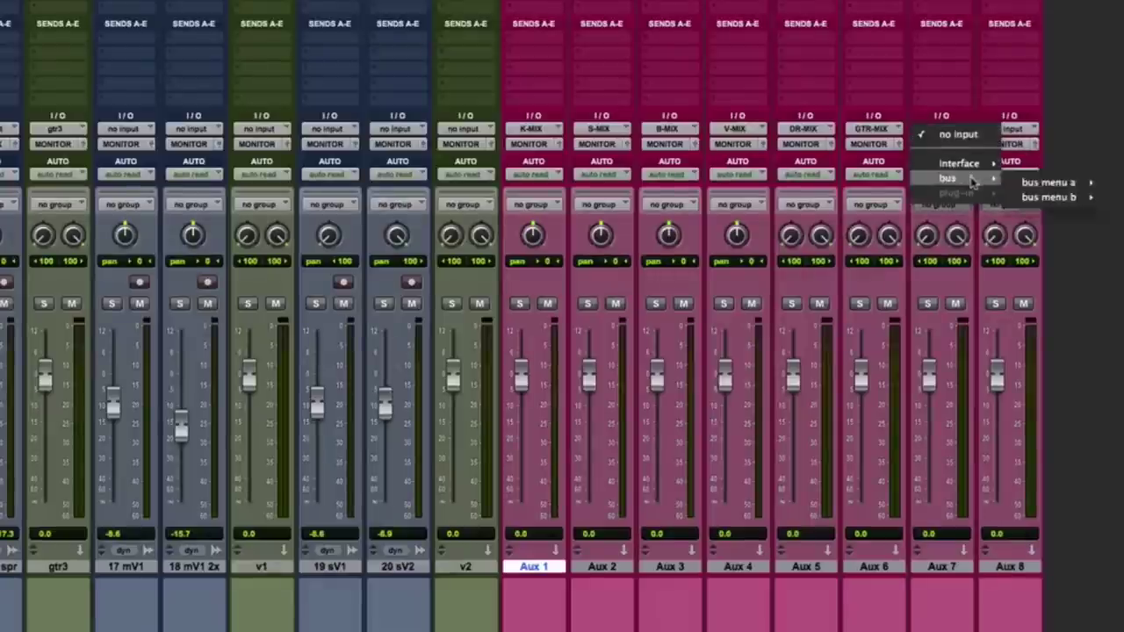
mouse_move(1032, 189)
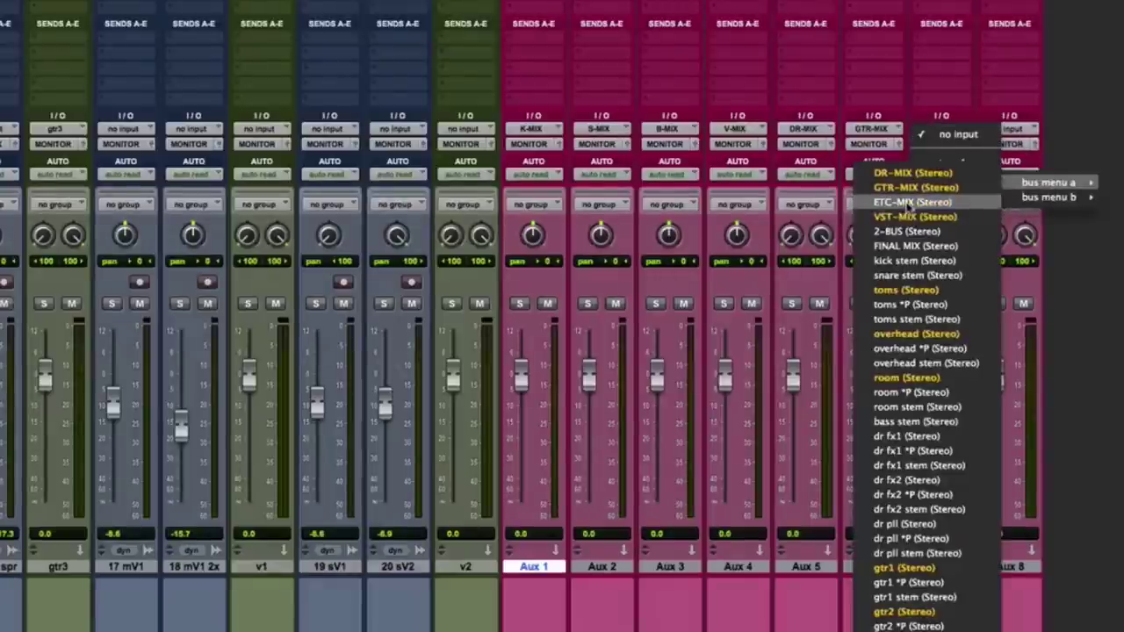
key("Escape")
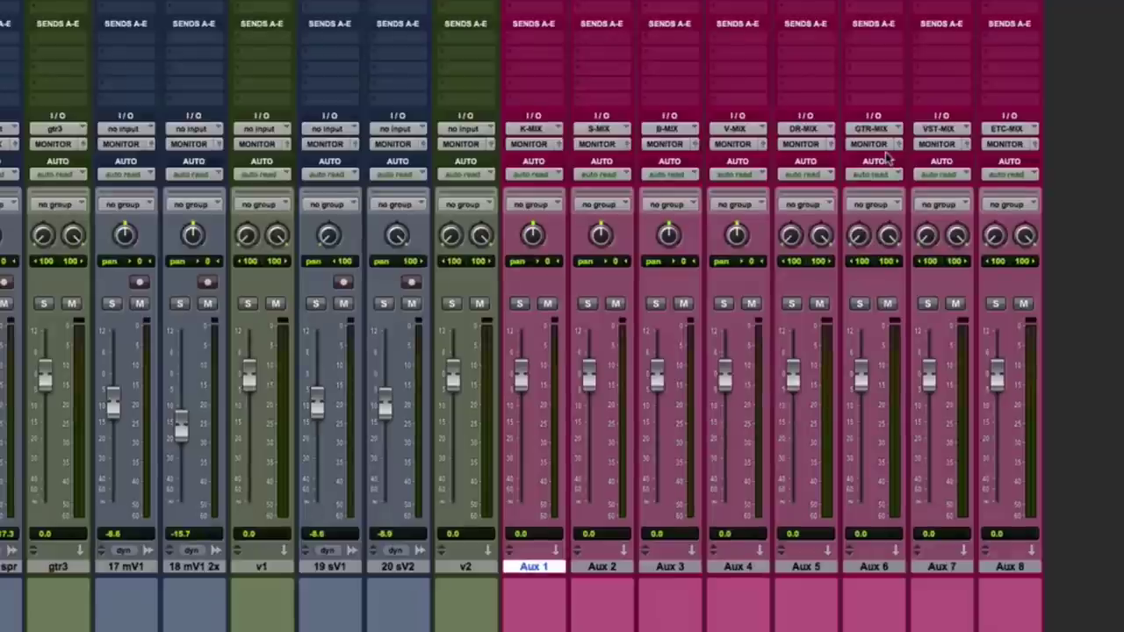
Route all eight aux outputs to 2-BUS and rename Aux 1 to K-MIX.
left_click(529, 143)
mouse_move(579, 159)
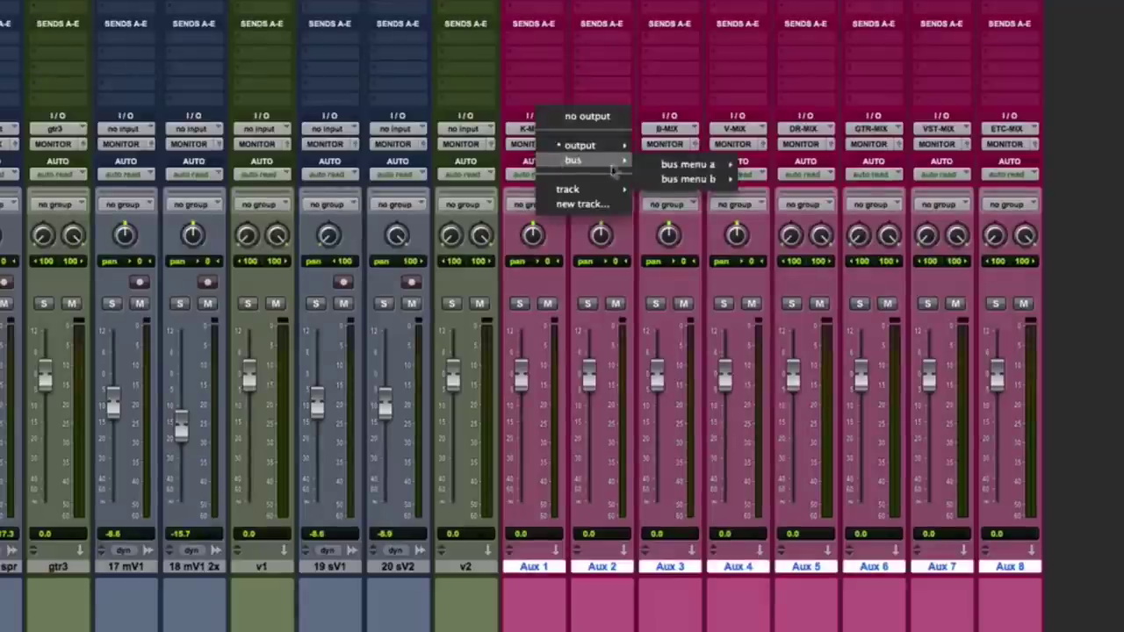
mouse_move(687, 167)
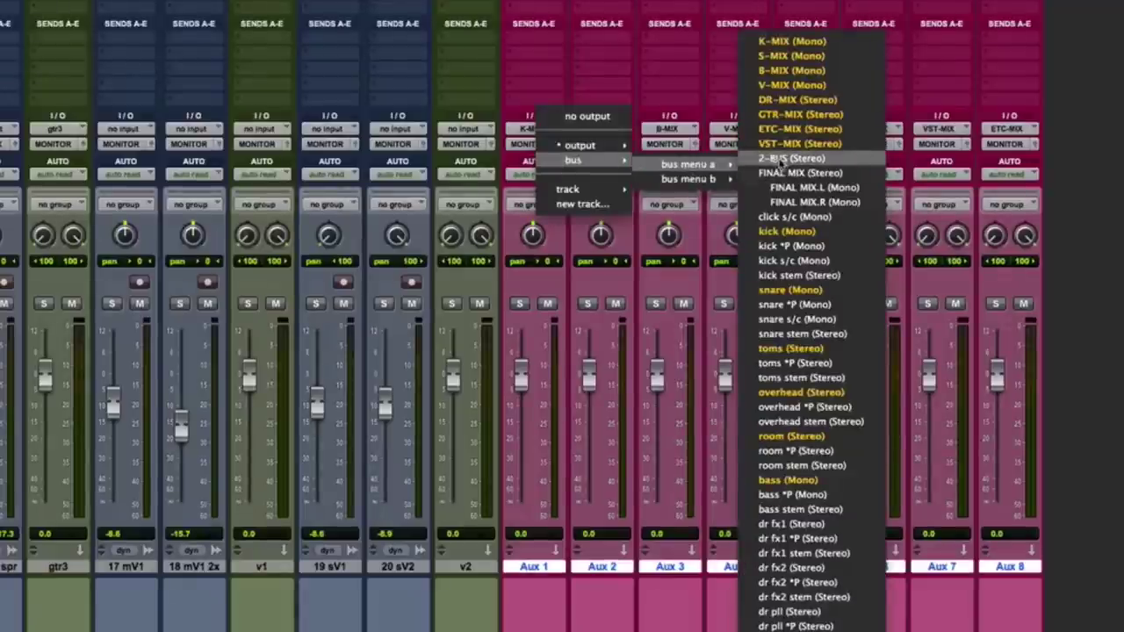
left_click(780, 161, "alt+shift")
double_click(534, 567)
type("K-MIX")
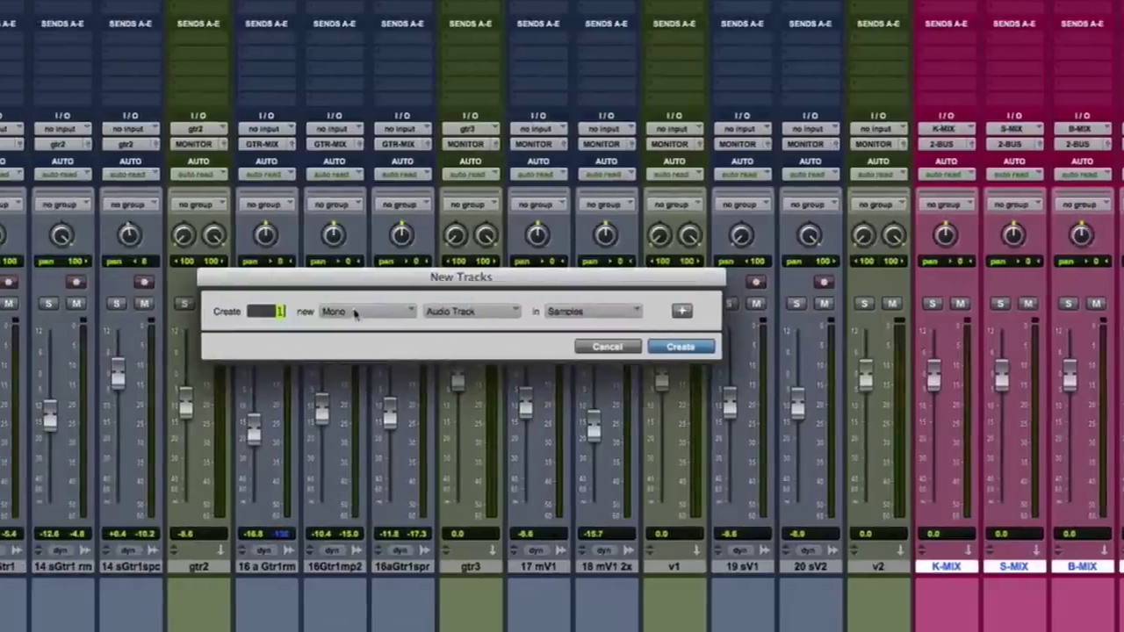
Create a new stereo Aux Input track.
left_click(354, 314)
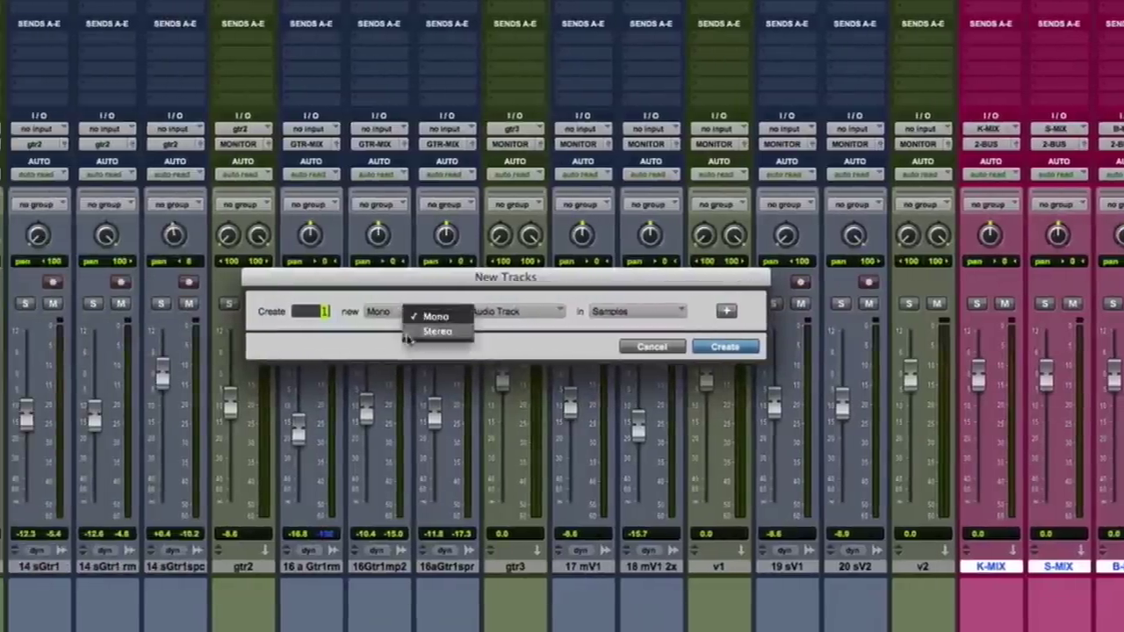
left_click(362, 328)
left_click(457, 312)
left_click(569, 331)
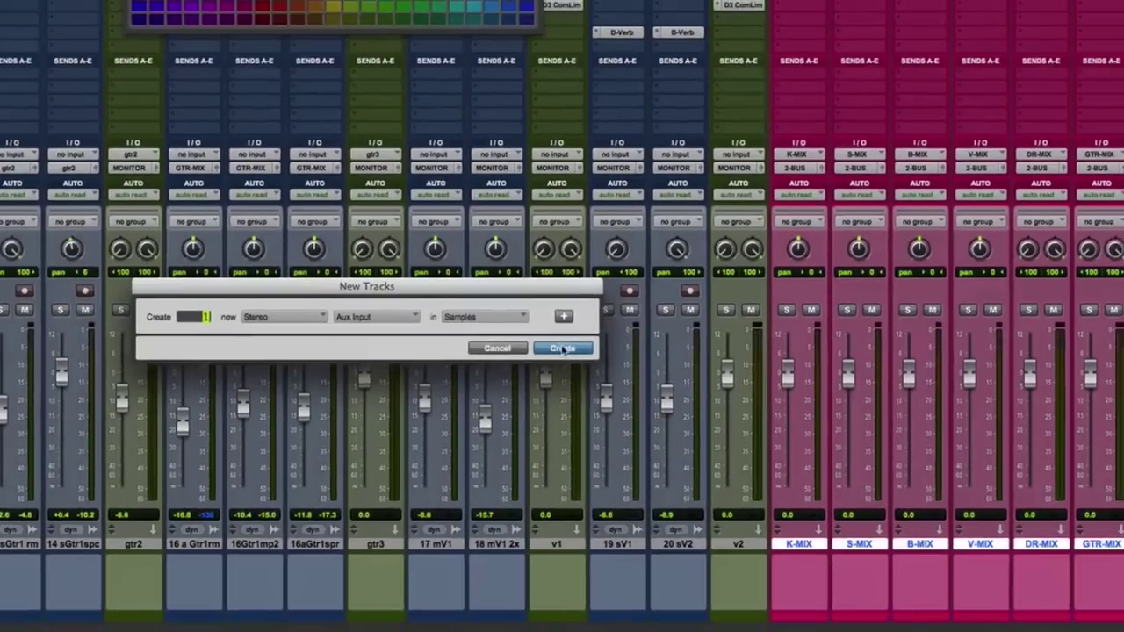
left_click(736, 347)
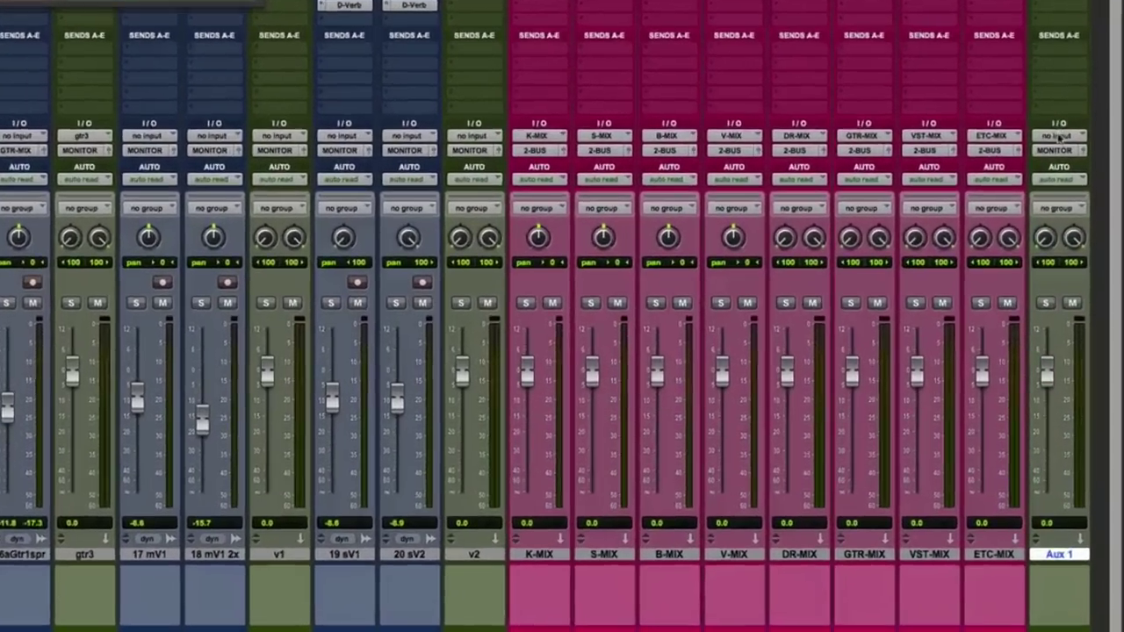
Feed the new aux from the 2-BUS bus and send its output to FINAL MIX.
left_click(1058, 177)
mouse_move(1024, 220)
mouse_move(1073, 145)
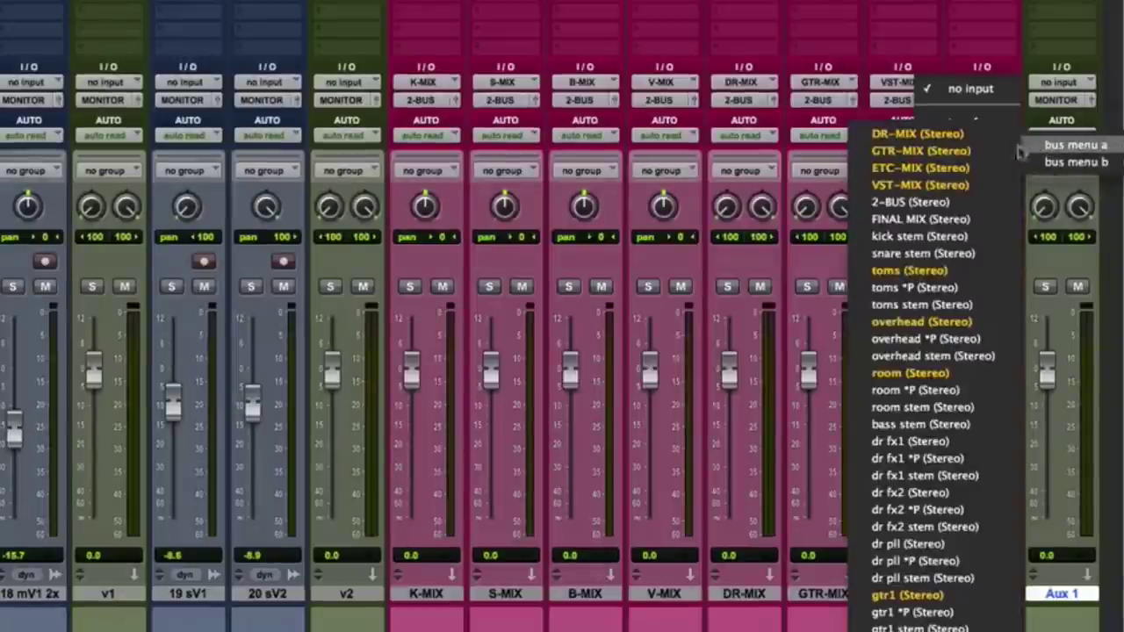
left_click(941, 204)
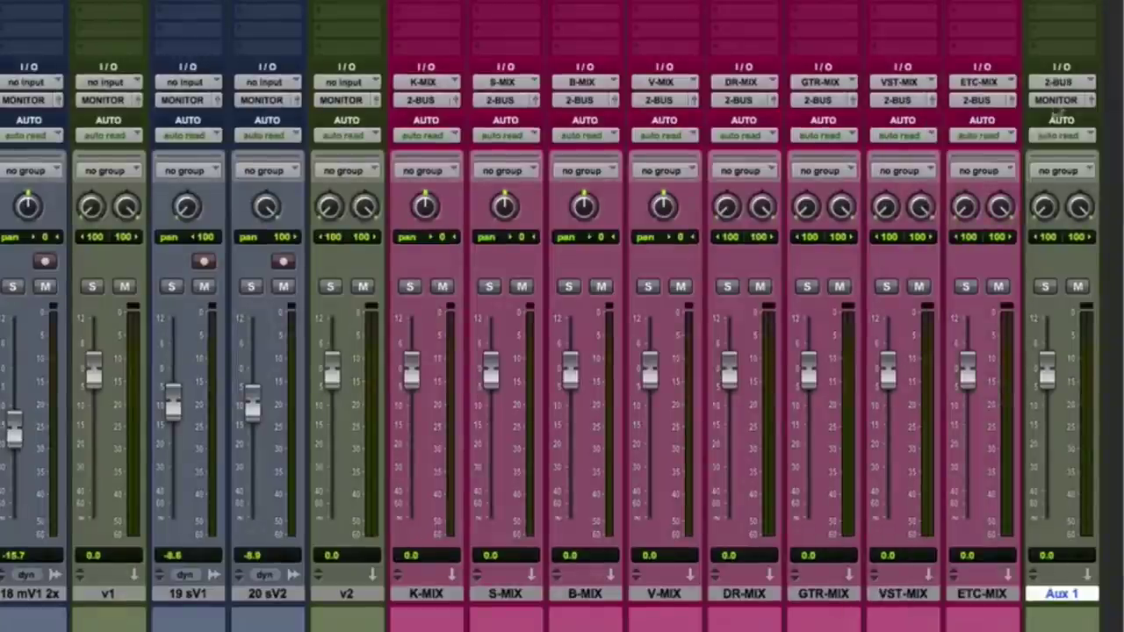
left_click(1059, 100)
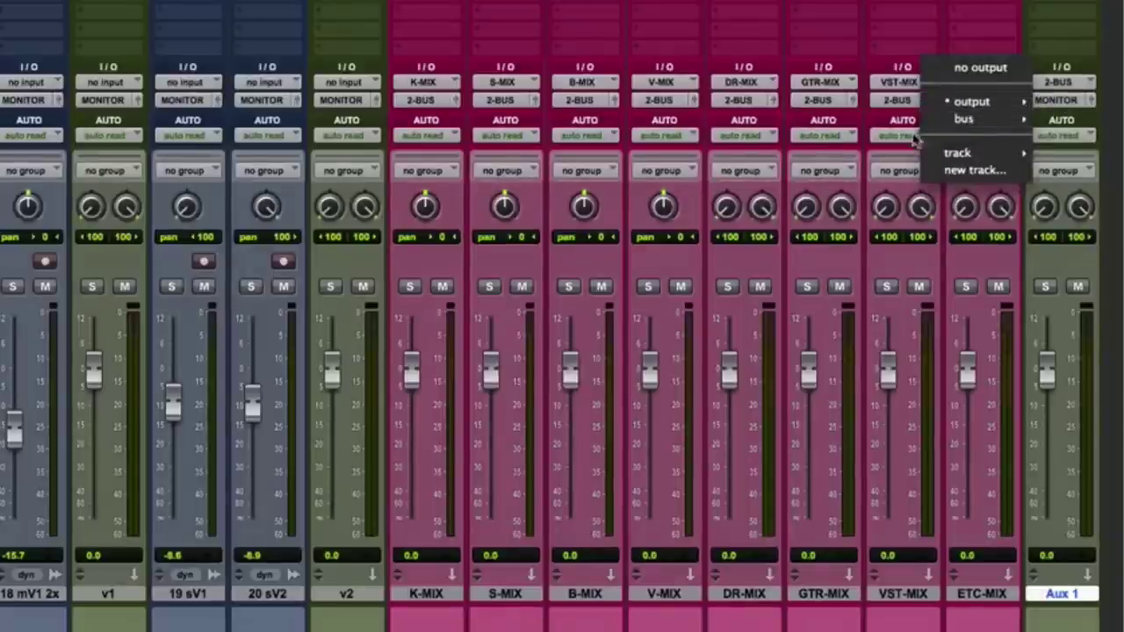
mouse_move(957, 121)
mouse_move(865, 124)
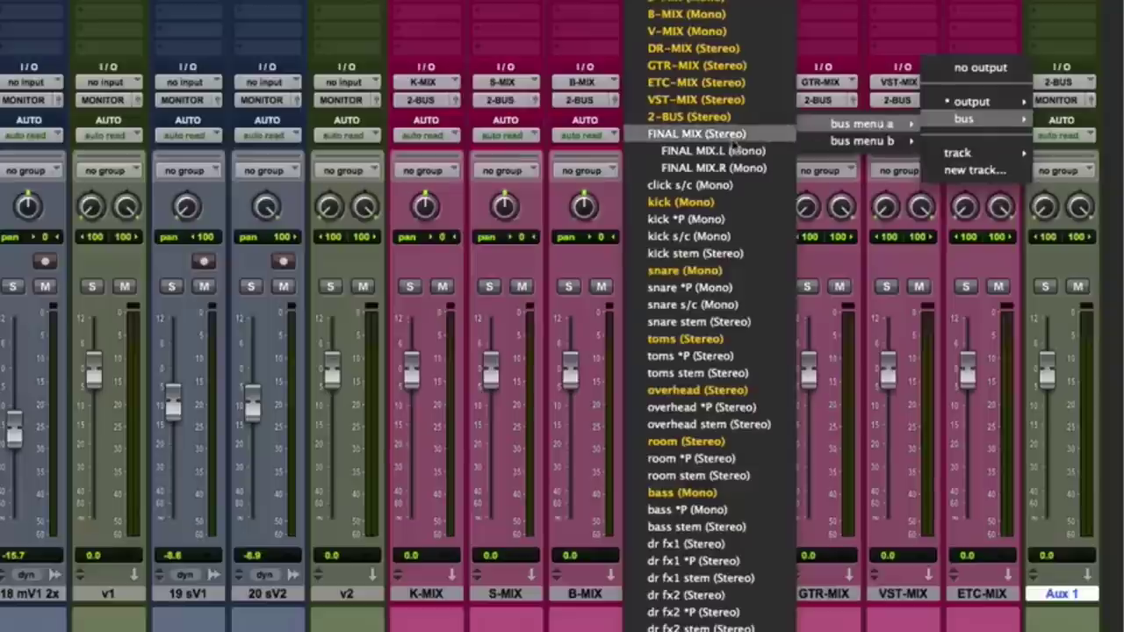
left_click(804, 154)
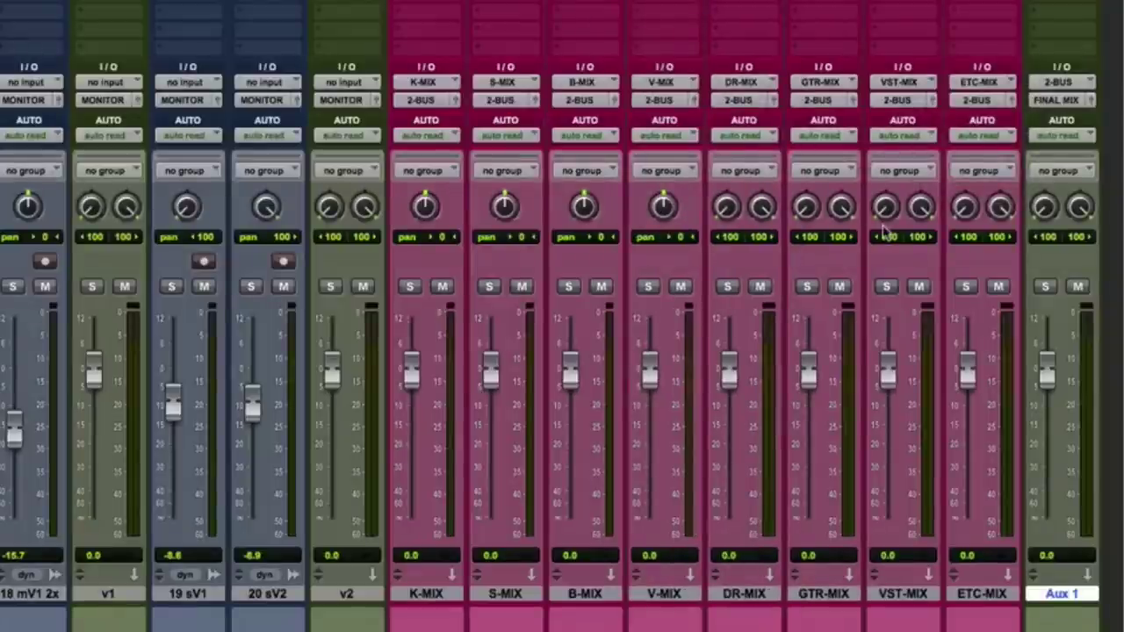
Rename the new aux track to 2-BUS.
double_click(1061, 594)
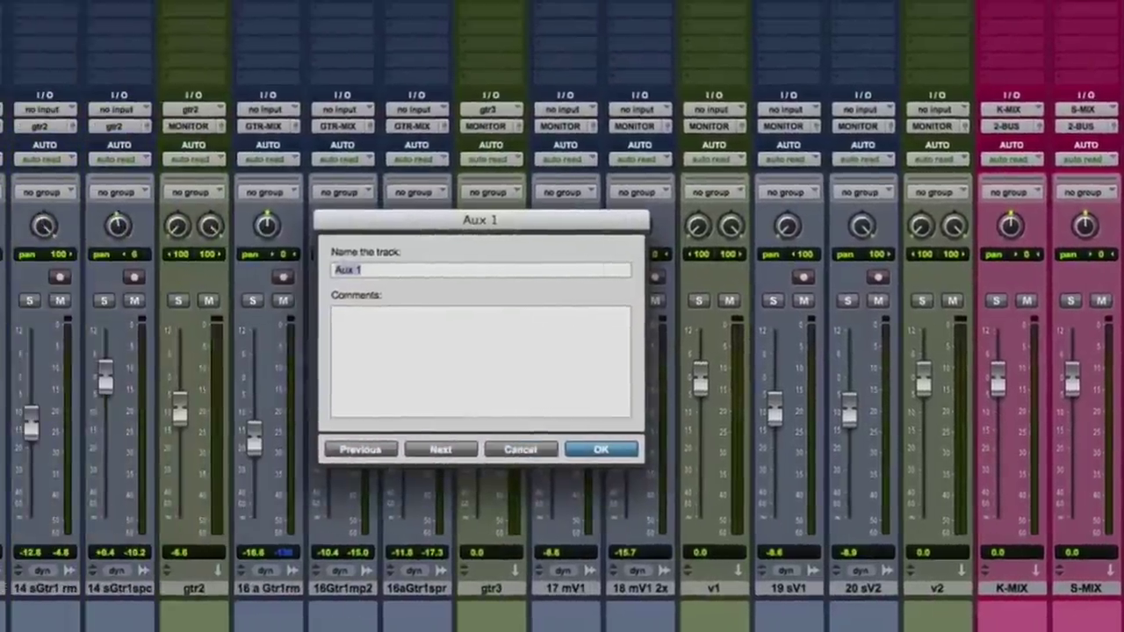
type("2-")
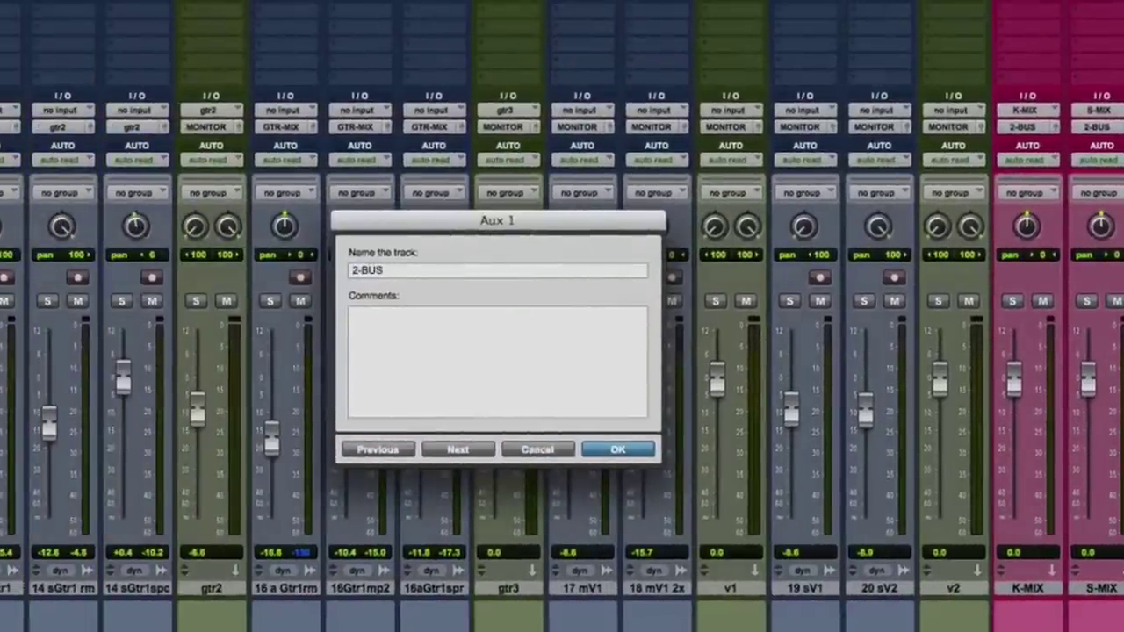
type("BUS")
key("Return")
key("shift+super+n")
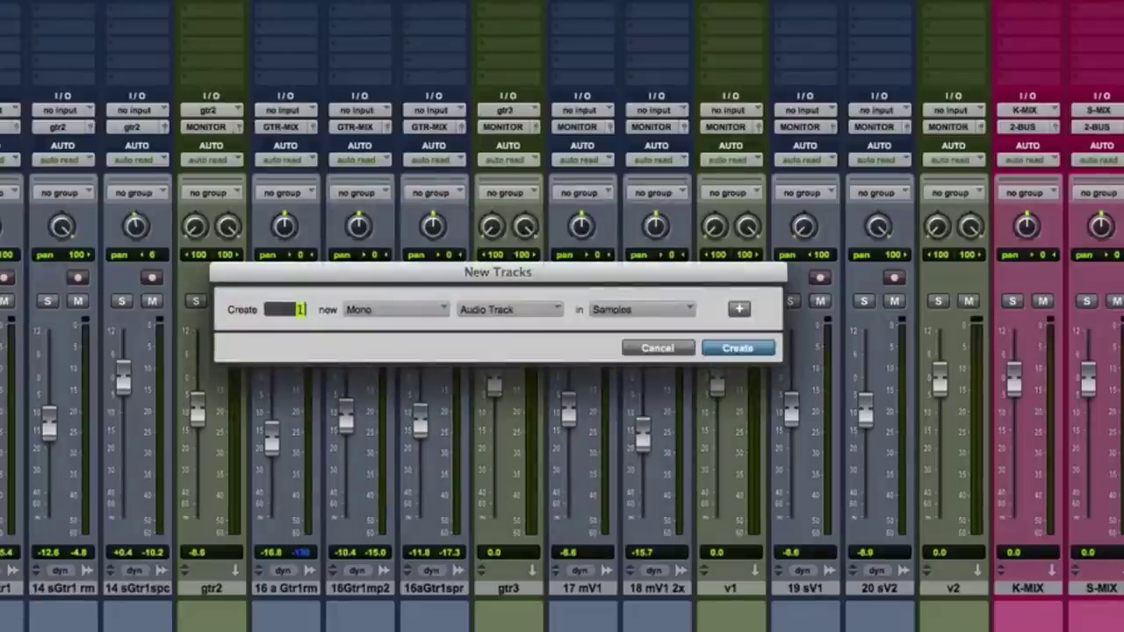
Create a new stereo audio track and colour it turquoise.
left_click(376, 311)
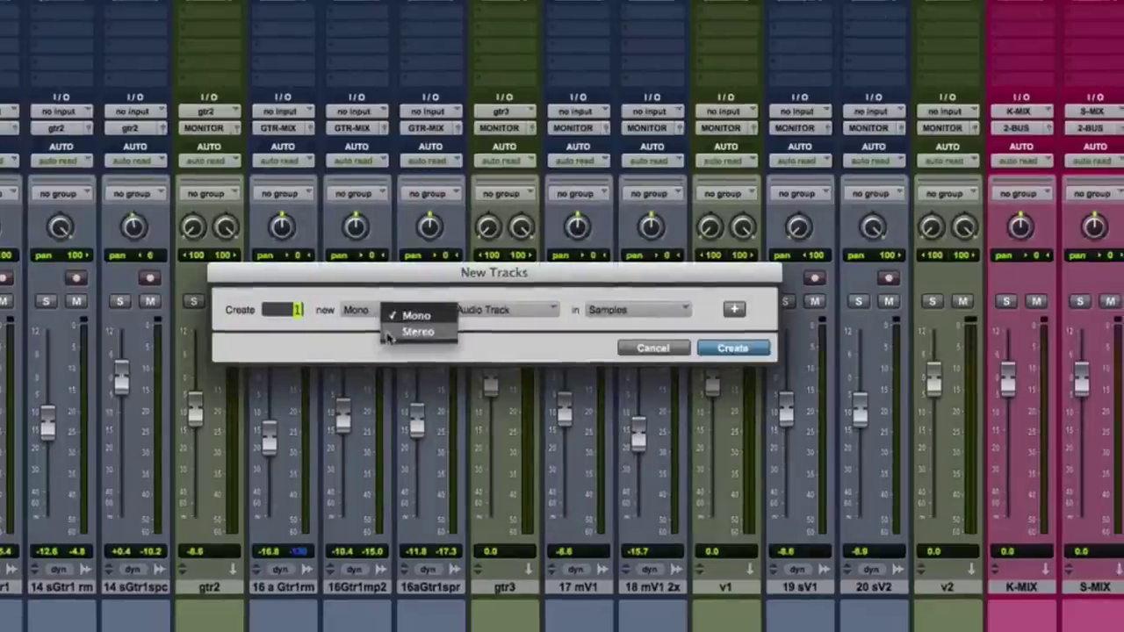
left_click(379, 333)
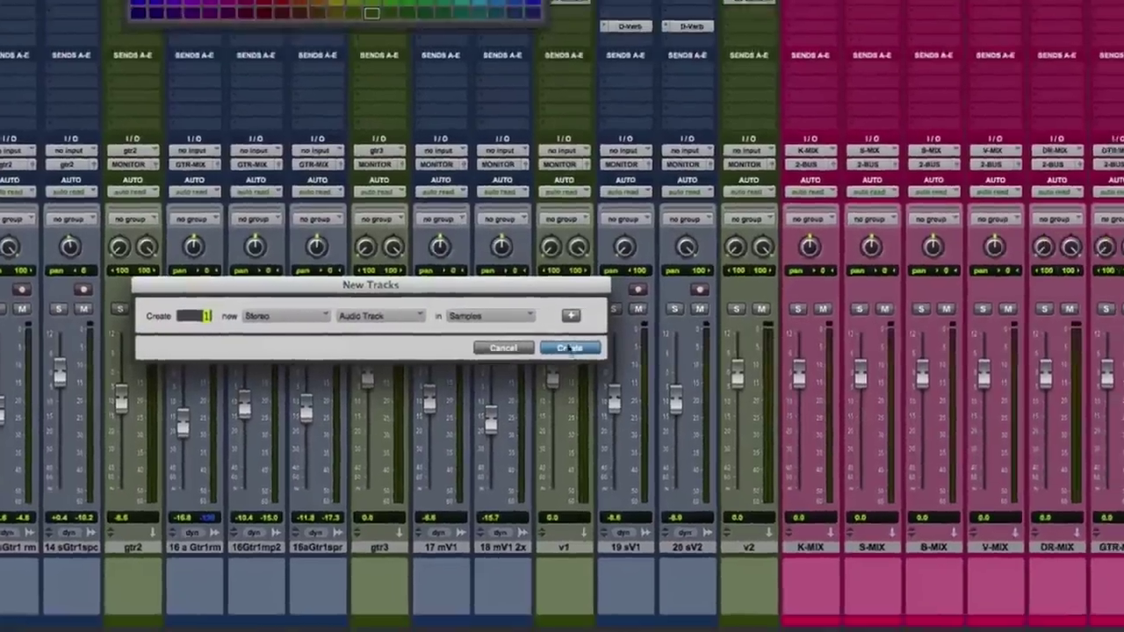
left_click(569, 349)
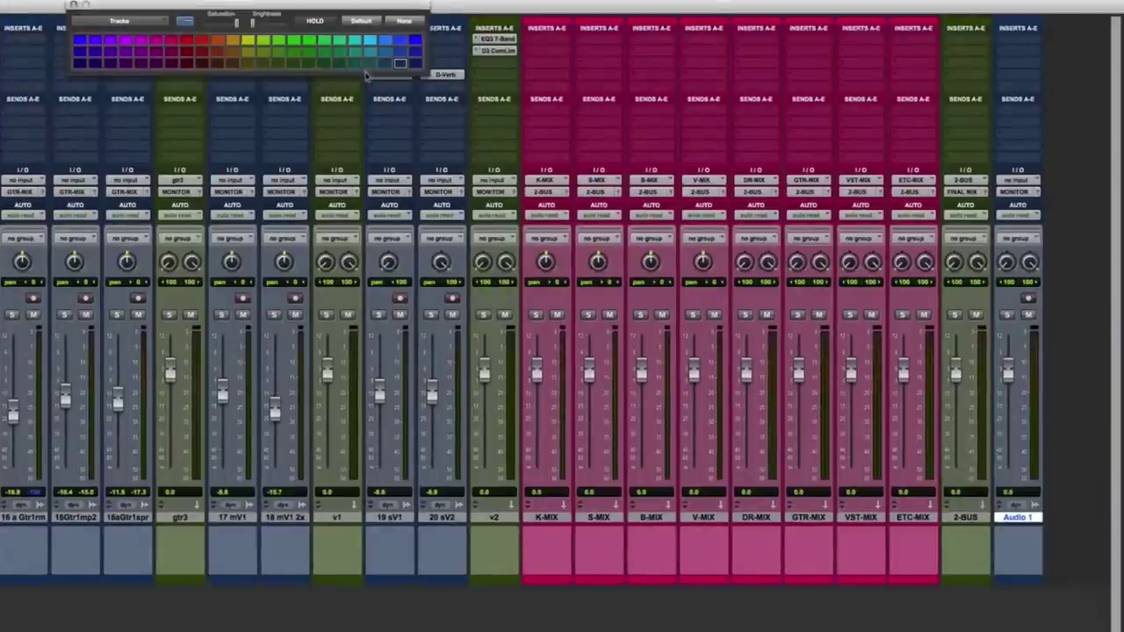
left_click(371, 45)
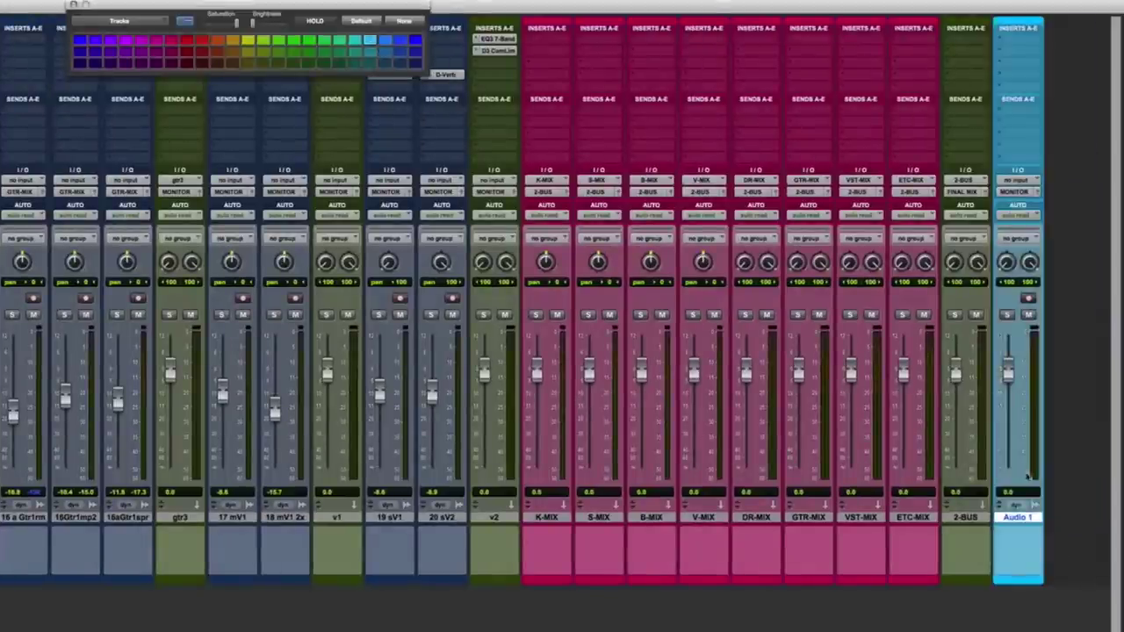
Set the new audio track's input to the FINAL MIX bus.
left_click(1017, 180)
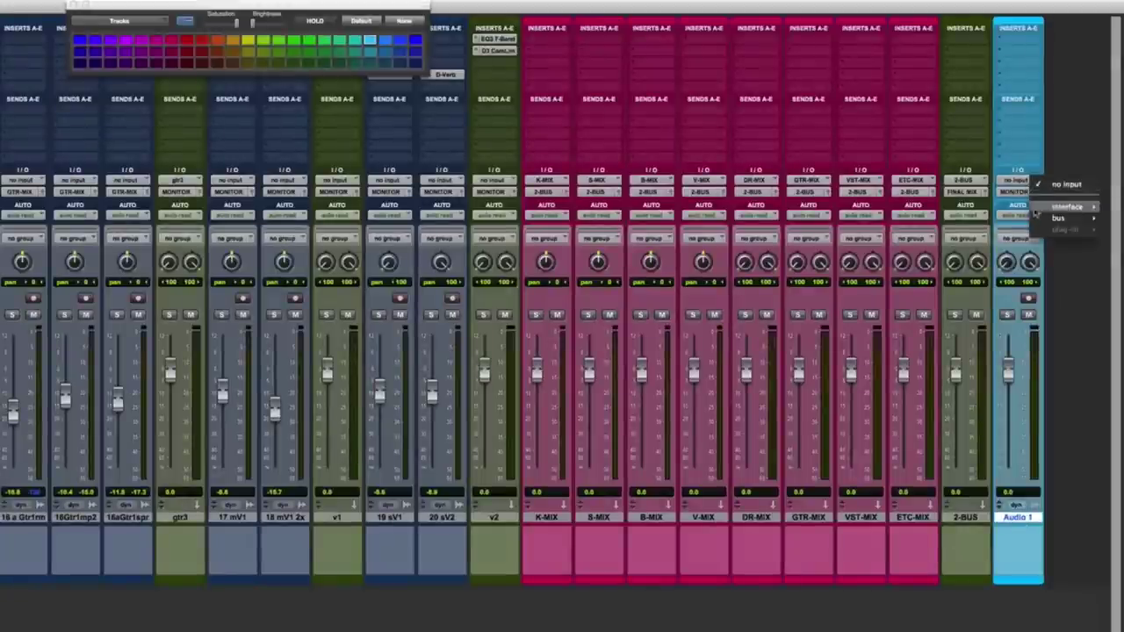
mouse_move(1055, 220)
mouse_move(1019, 222)
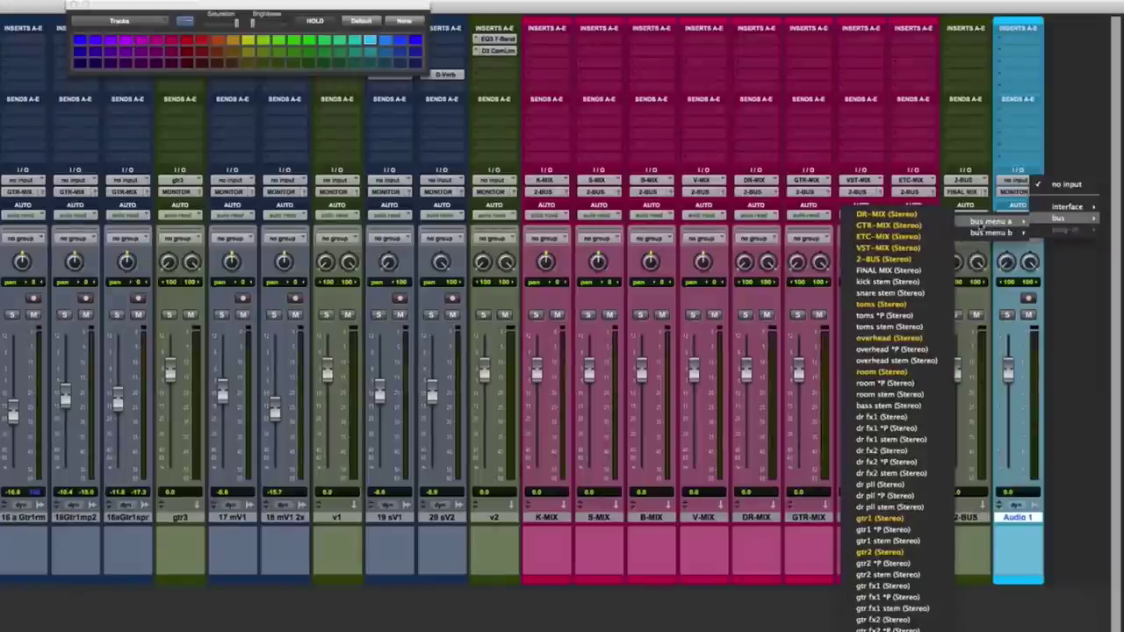
left_click(907, 274)
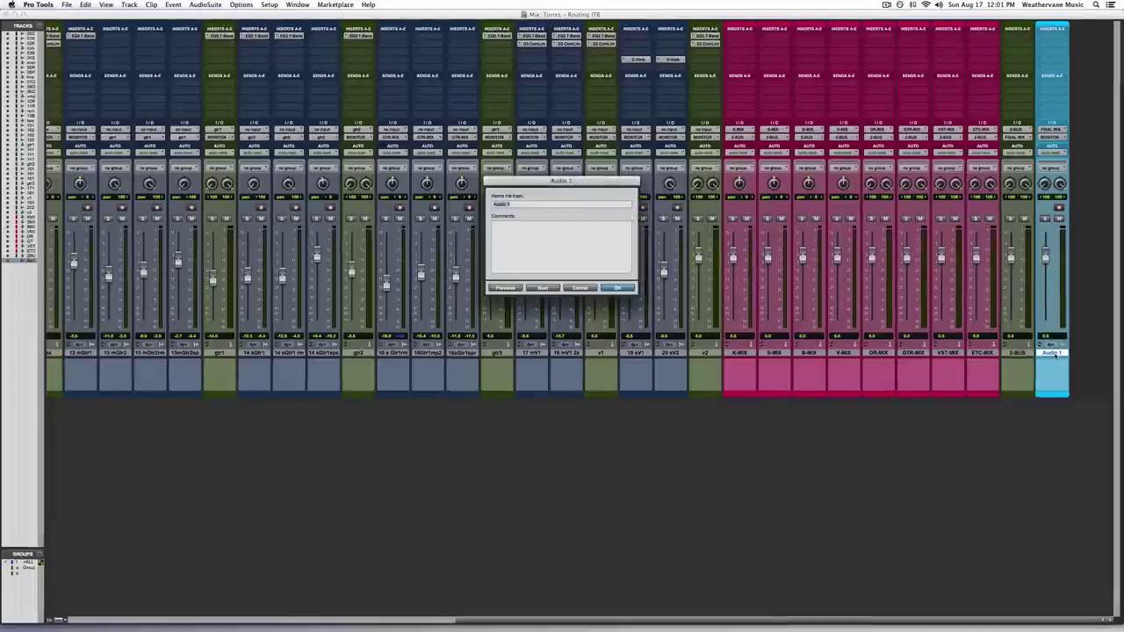
Rename Audio 1 to the author's surname followed by '- Routing ITB' and confirm.
type("Torres - Routi")
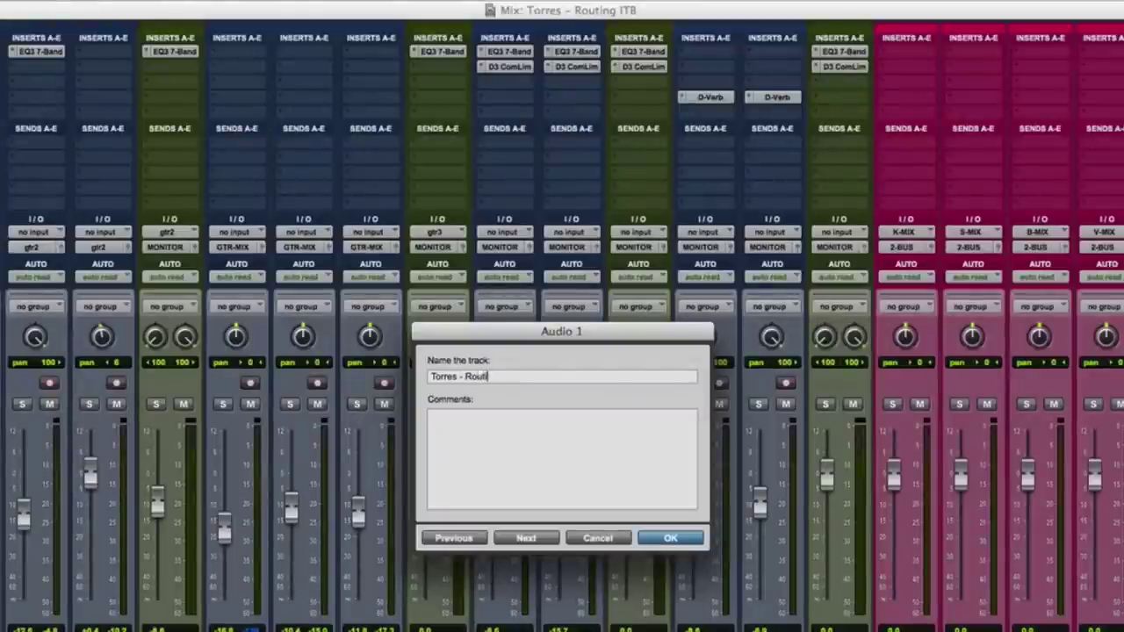
type("ITB")
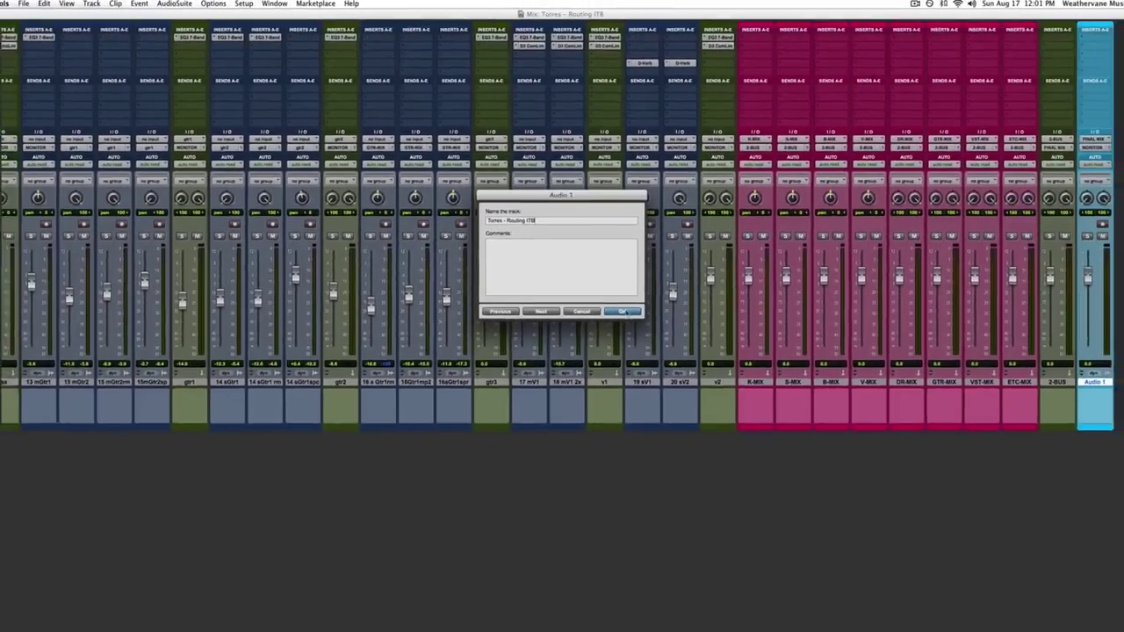
left_click(627, 313)
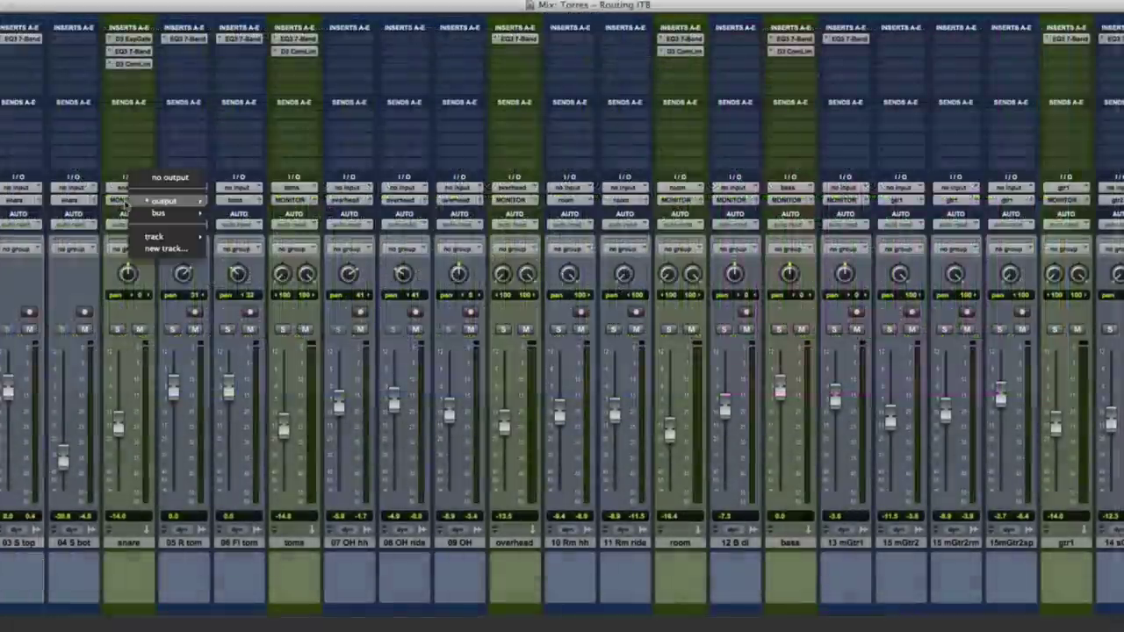
Send the snare track's output to the S-MIX bus.
mouse_move(154, 213)
mouse_move(250, 216)
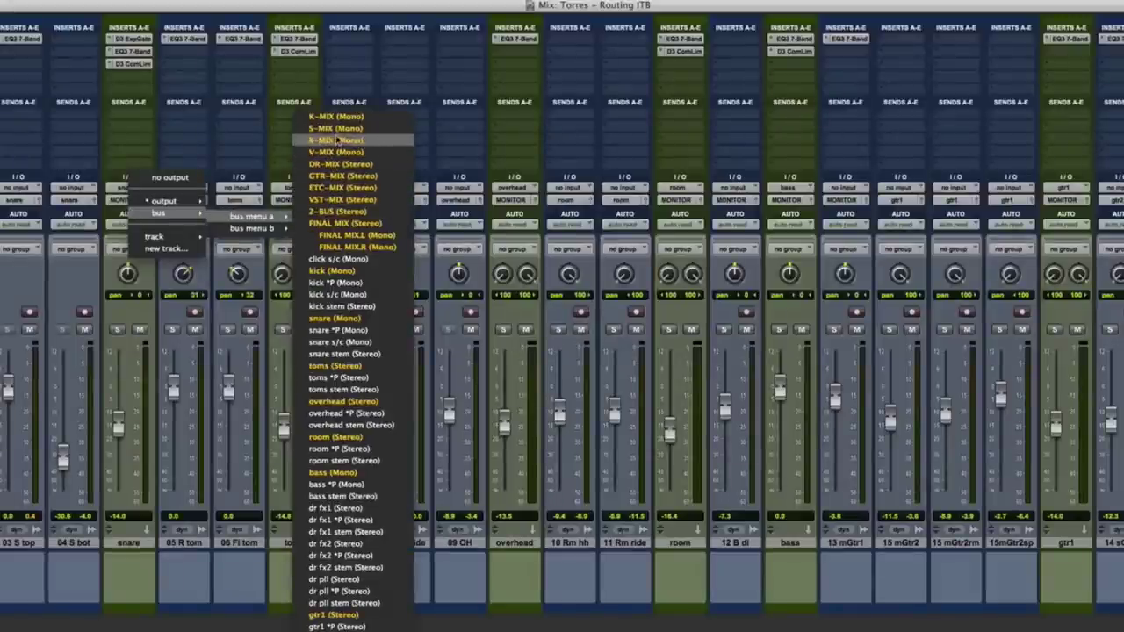
left_click(335, 129)
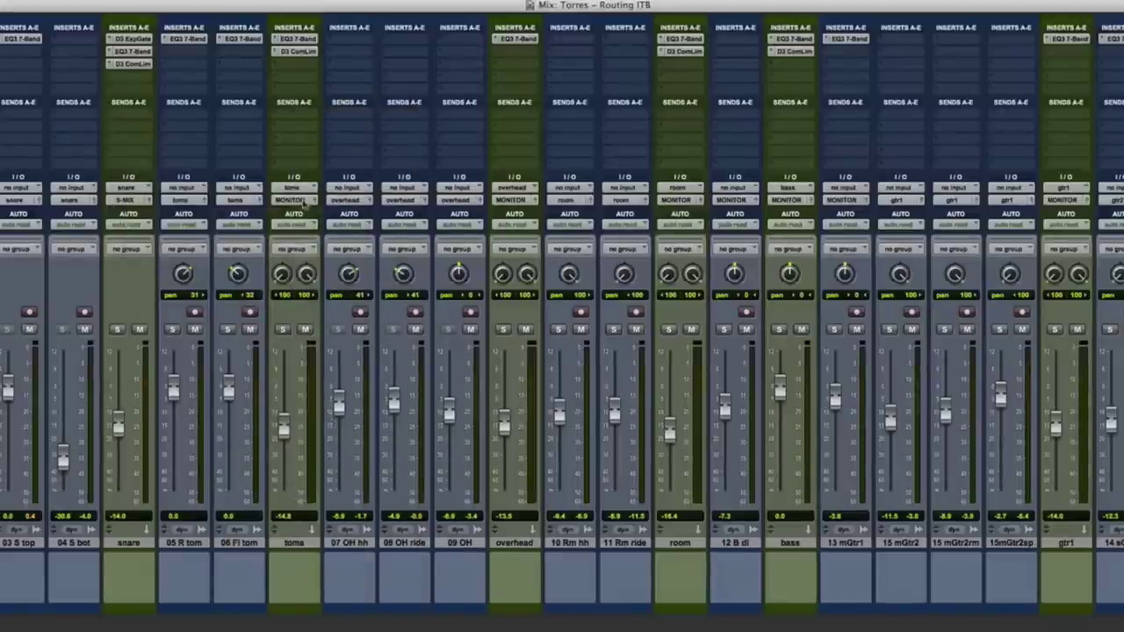
Select the toms, overhead and room tracks and bring up their output bus choices.
left_click(297, 544)
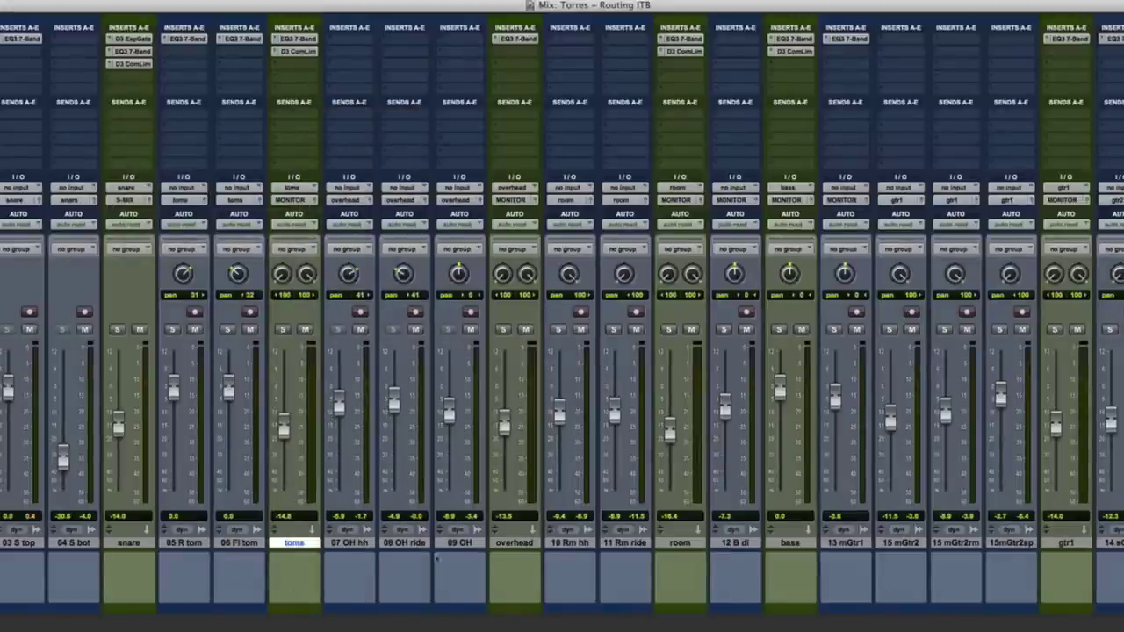
left_click(524, 544, "super")
left_click(679, 543, "super")
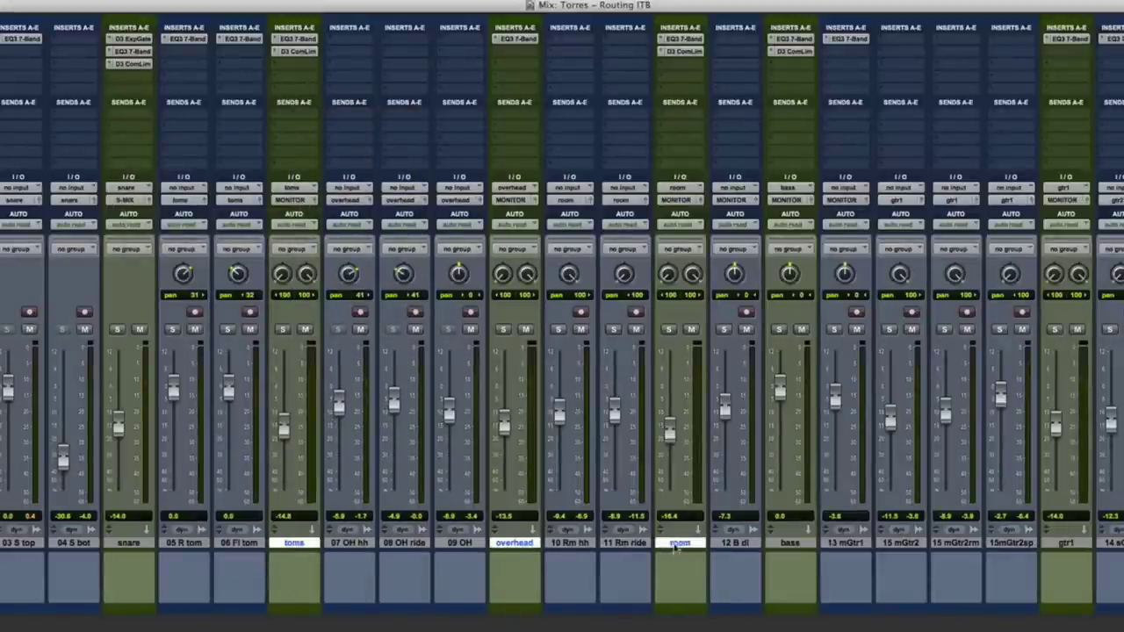
left_click(284, 202)
mouse_move(318, 214)
mouse_move(407, 219)
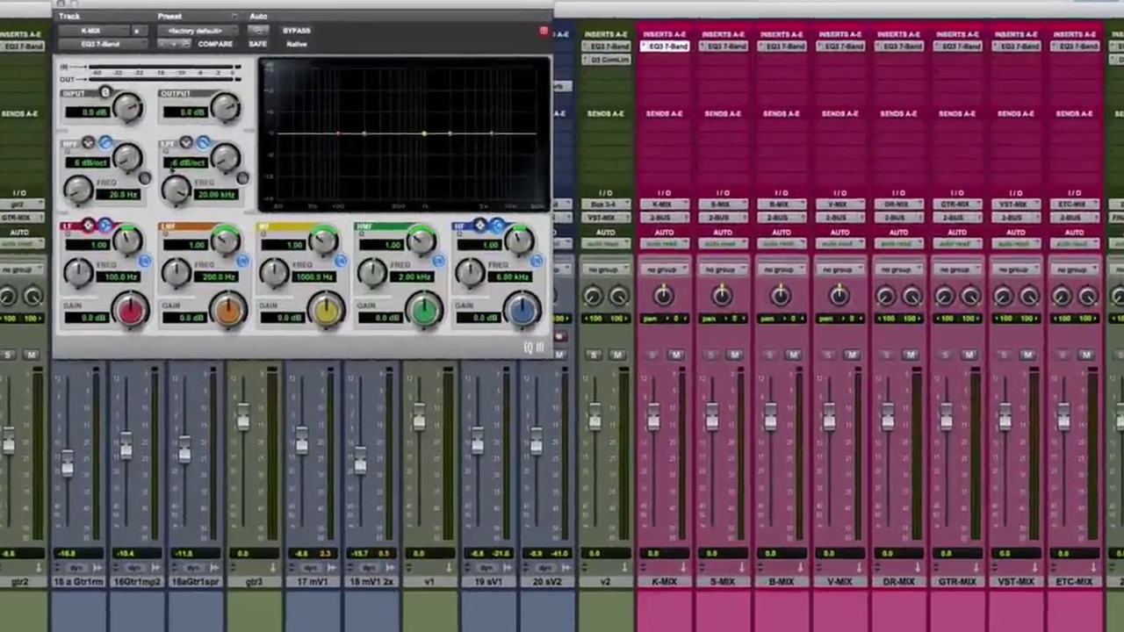
Enable the EQ's high-pass filter at about 49 Hz and its low-pass filter.
left_click(144, 179)
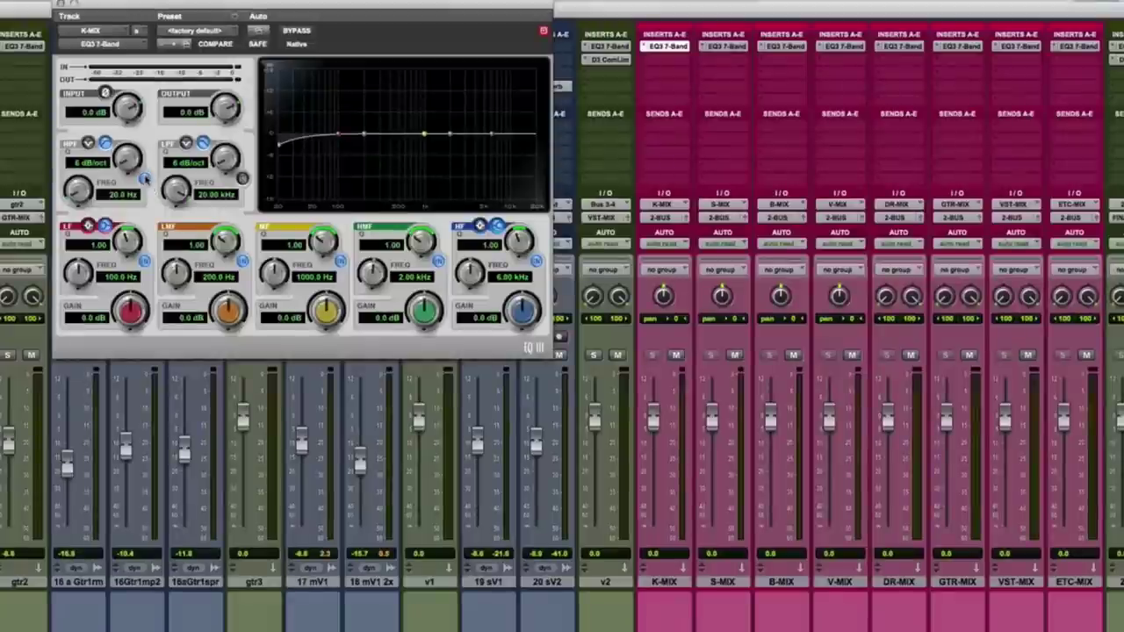
left_click_drag(77, 202, 80, 174)
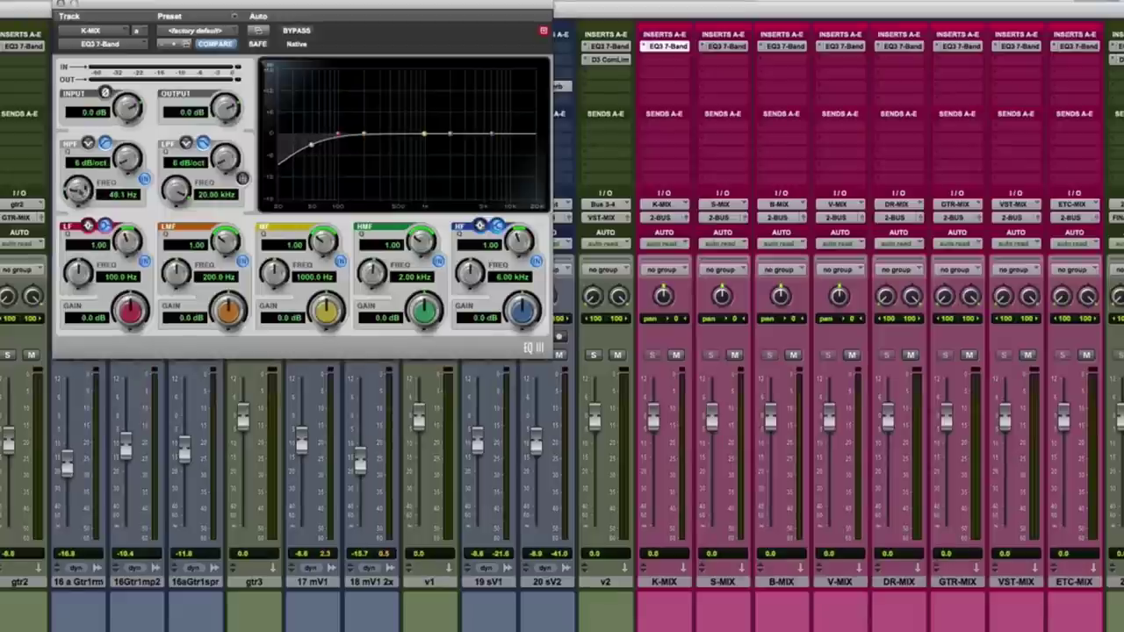
left_click(243, 178)
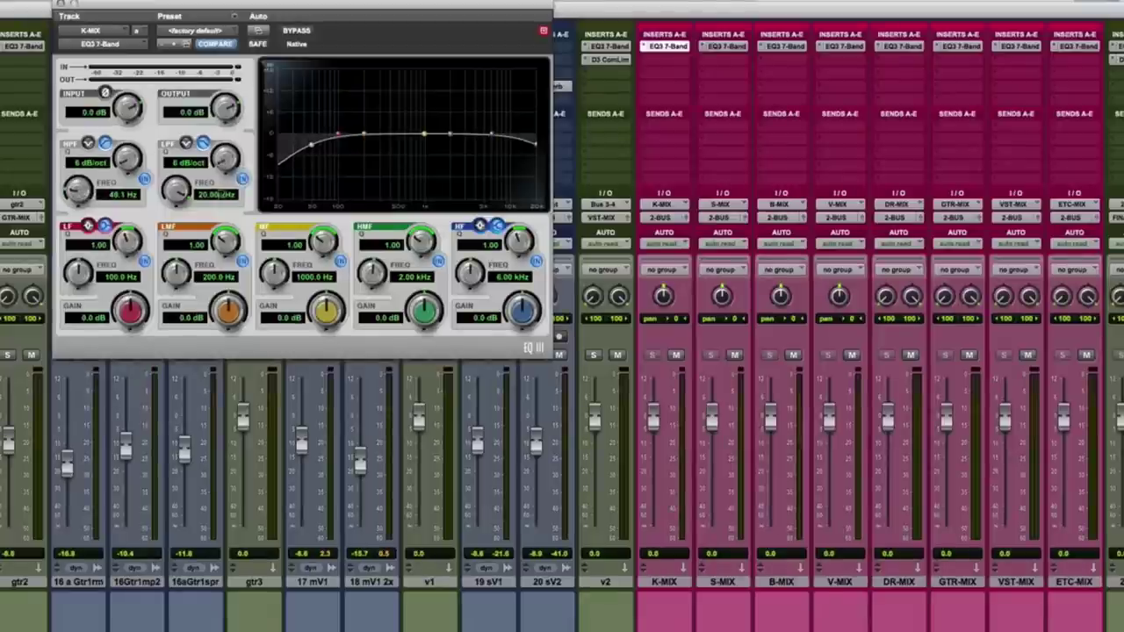
Load the GROUP MIX BUS FILTERS > ETC-MIX preset and close the EQ window.
left_click(191, 30)
mouse_move(306, 37)
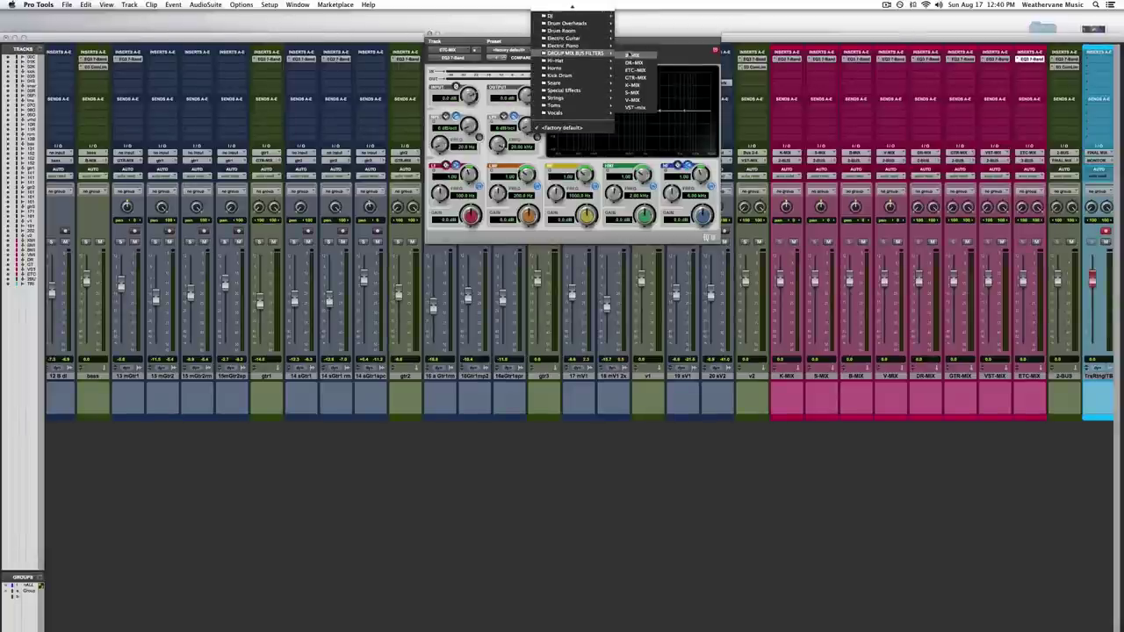
left_click(629, 71)
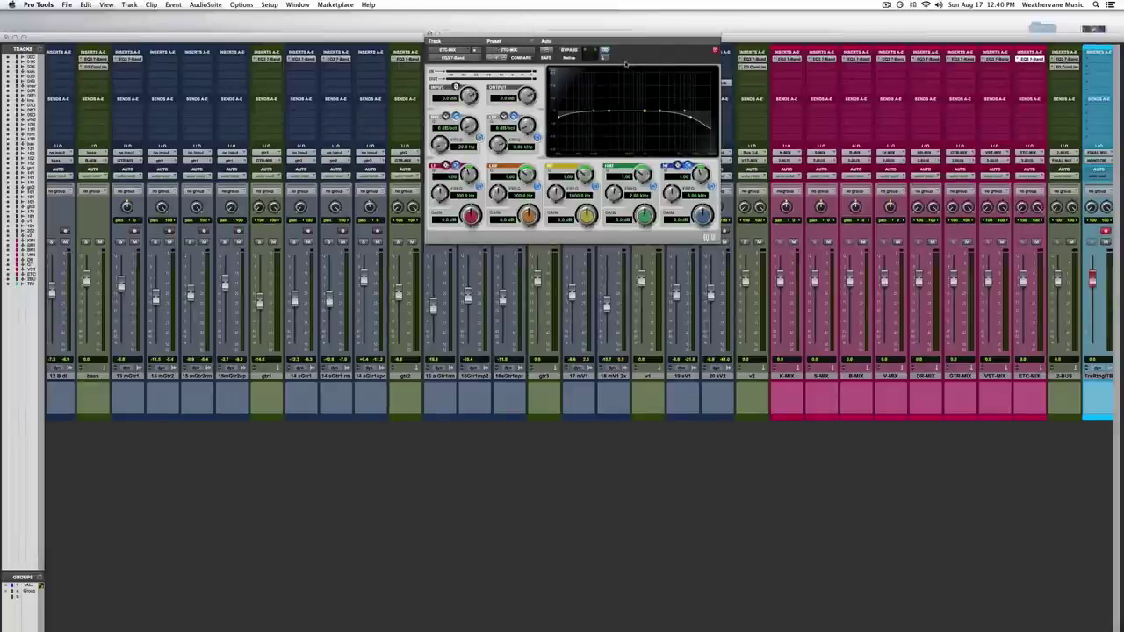
left_click(430, 33)
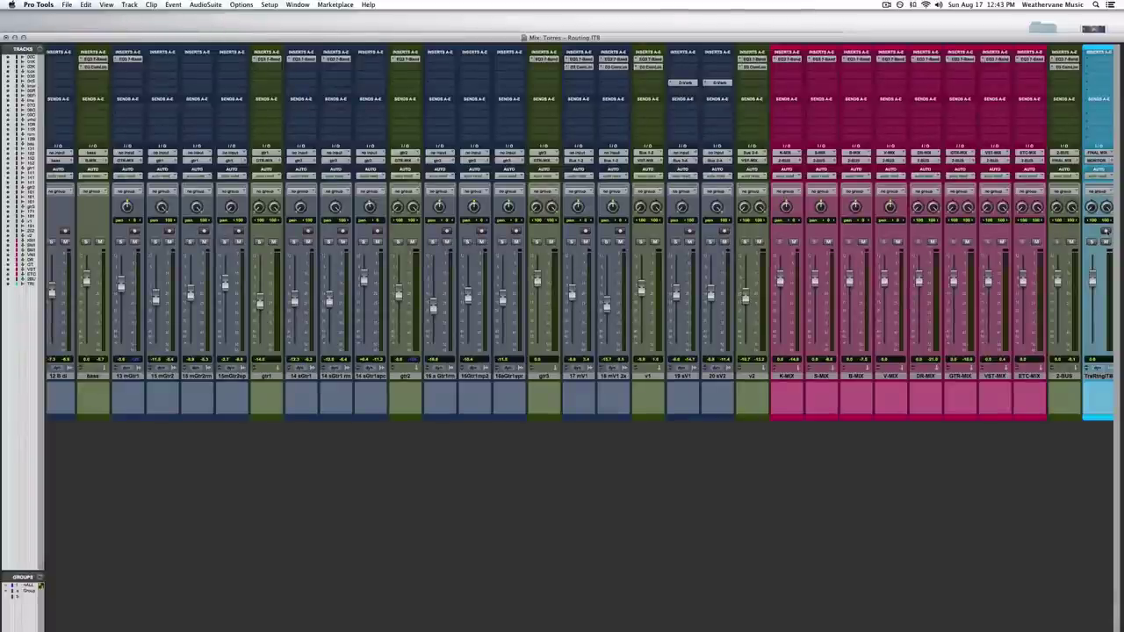
Play the mix, pull the v1 fader down to about -10.7 dB, then stop playback.
key("space")
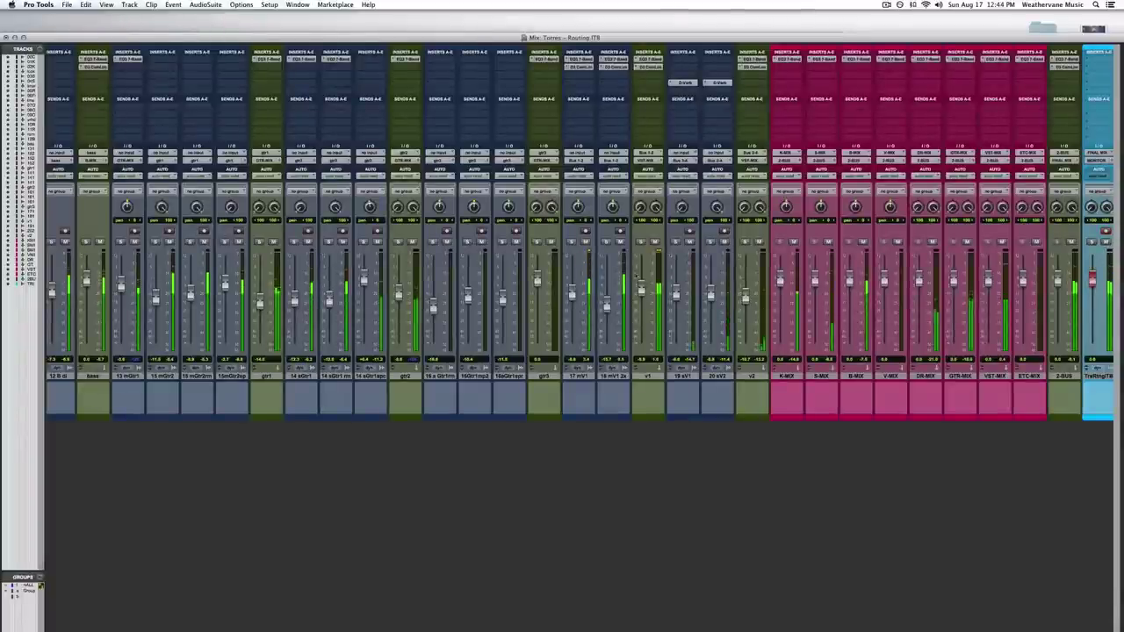
left_click_drag(640, 286, 642, 299)
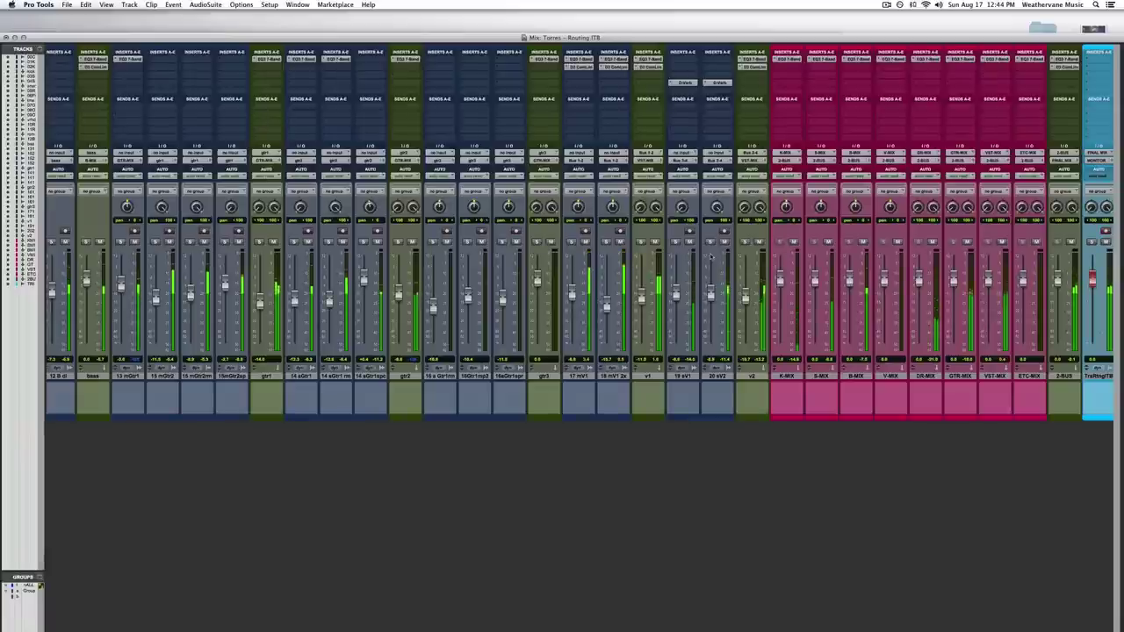
key("space")
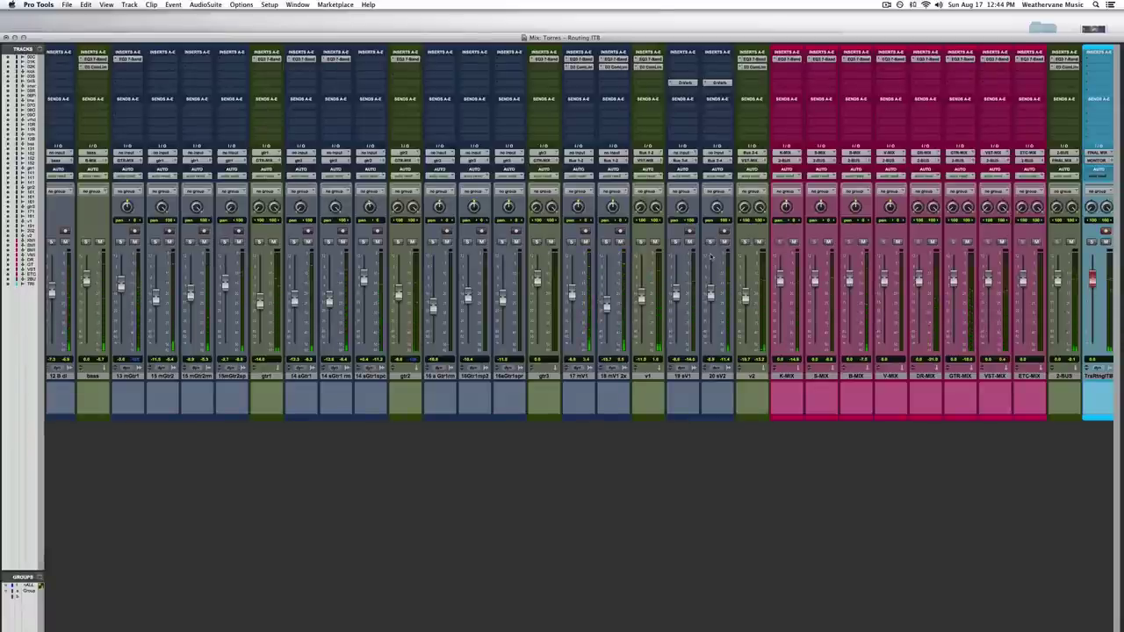